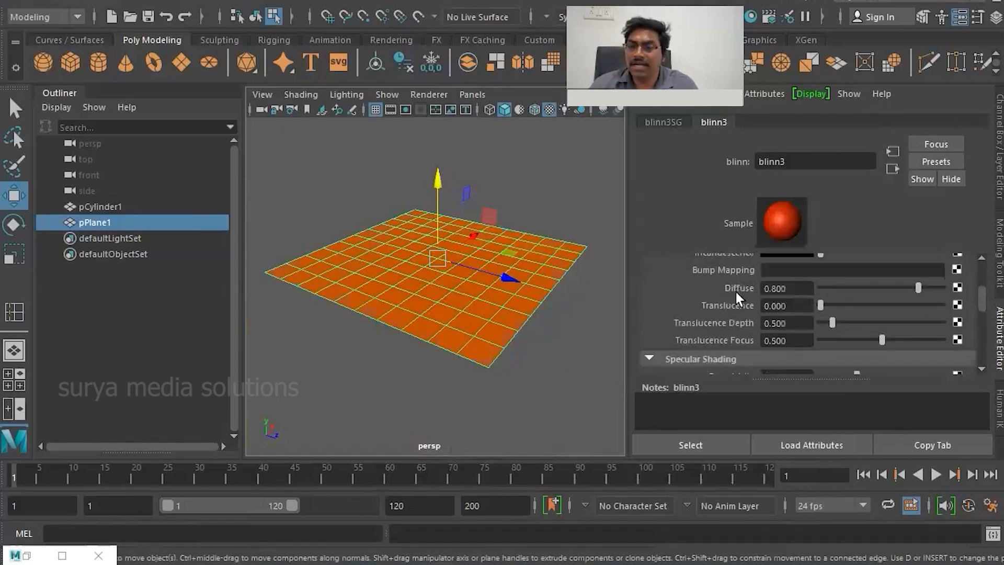
{"action": "scroll", "coordinate": [724, 340], "scroll_direction": "down", "scroll_amount": 2}
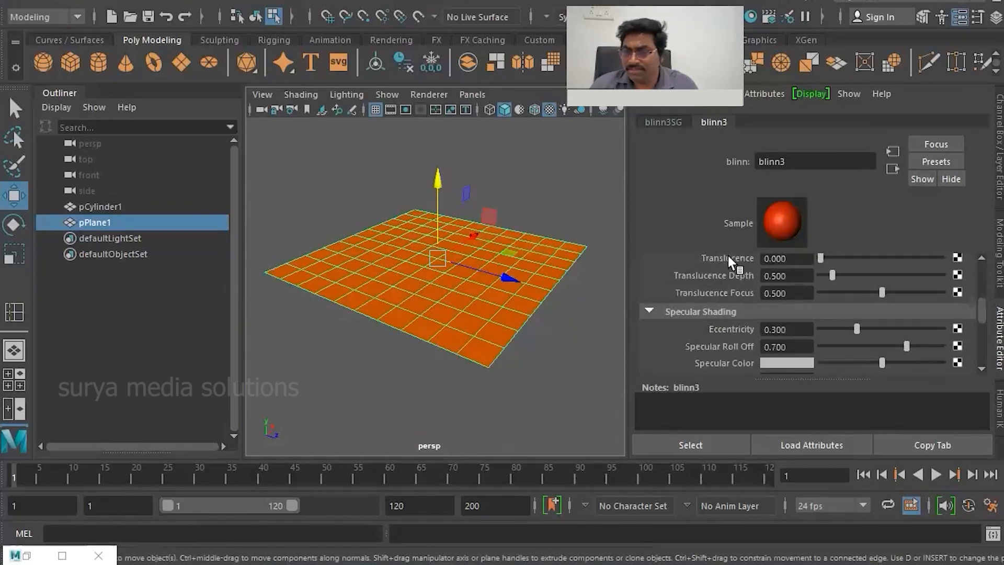
{"action": "scroll", "coordinate": [732, 333], "scroll_direction": "down", "scroll_amount": 2}
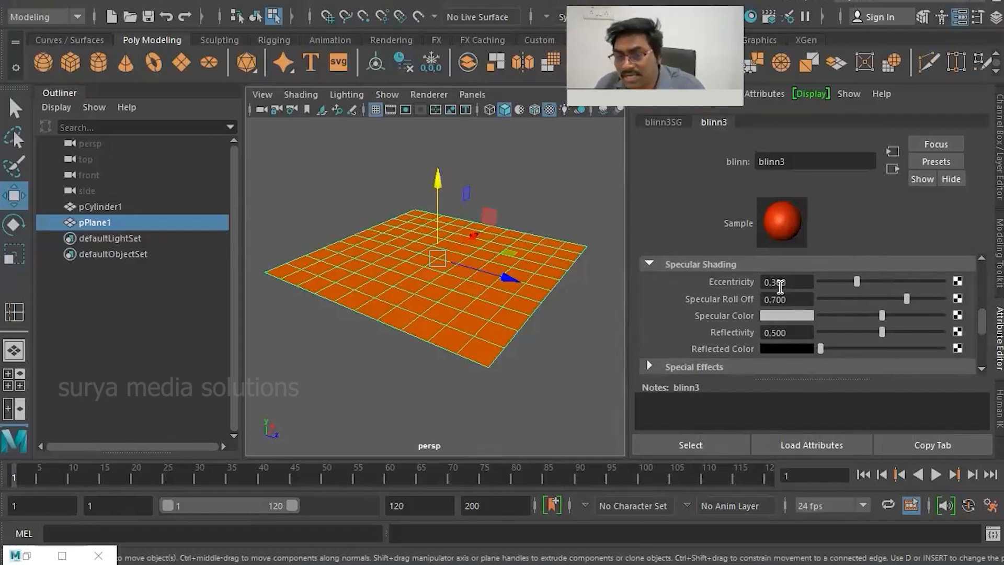
- Create a polygon sphere and move it above the orange plane, to about X -1.65, Y 3.27, Z 6.39
{"action": "scroll", "coordinate": [496, 297], "scroll_direction": "up", "scroll_amount": 3}
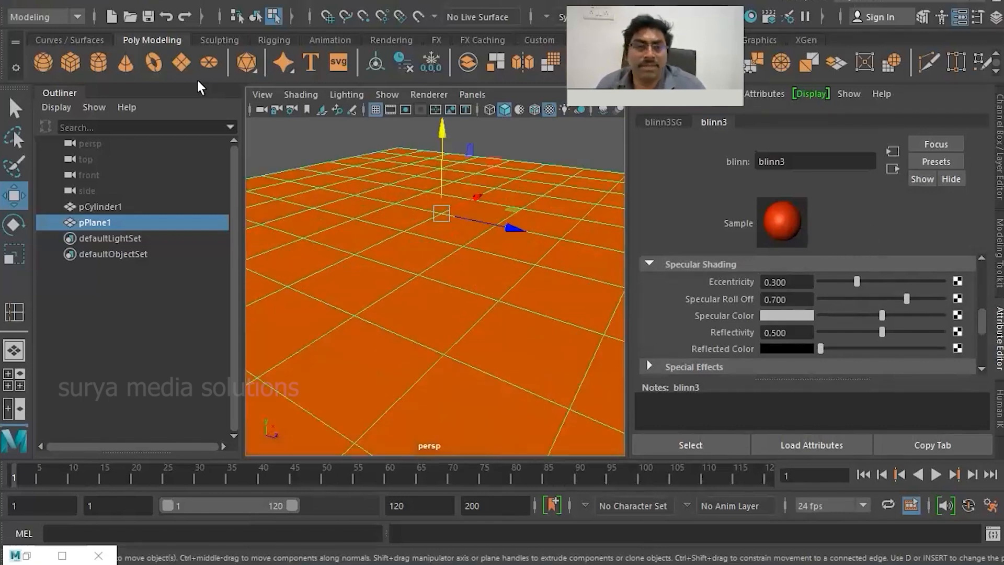
{"action": "left_click", "coordinate": [43, 62]}
{"action": "left_click_drag", "start_coordinate": [441, 196], "coordinate": [447, 143]}
{"action": "left_click_drag", "start_coordinate": [491, 215], "coordinate": [585, 245]}
{"action": "middle_click_drag", "start_coordinate": [499, 289], "coordinate": [445, 387], "text": "alt"}
{"action": "left_click_drag", "start_coordinate": [444, 387], "coordinate": [494, 335], "text": "alt"}
{"action": "key", "text": "f"}
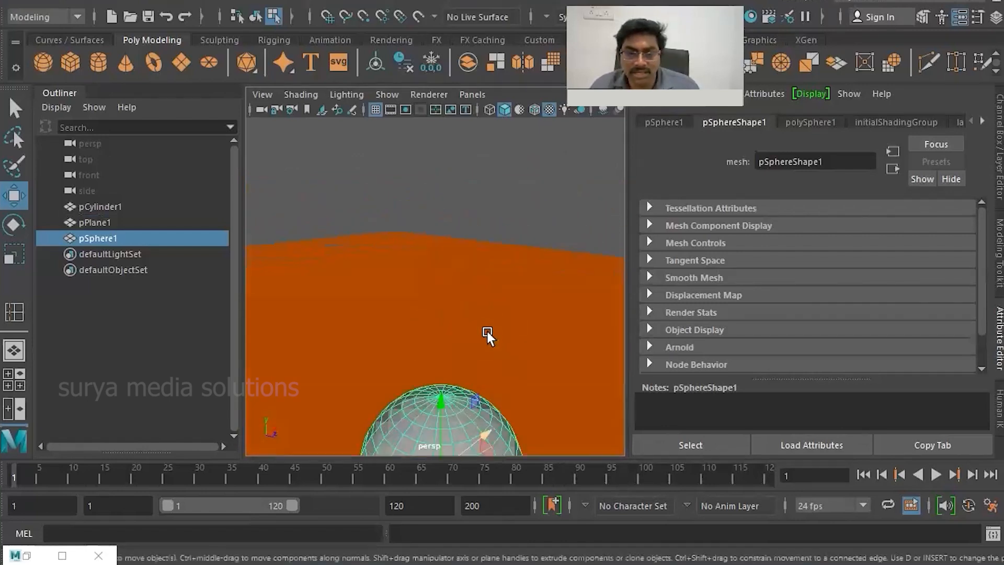
- Assign a new Blinn material to the sphere
{"action": "left_click", "coordinate": [982, 122]}
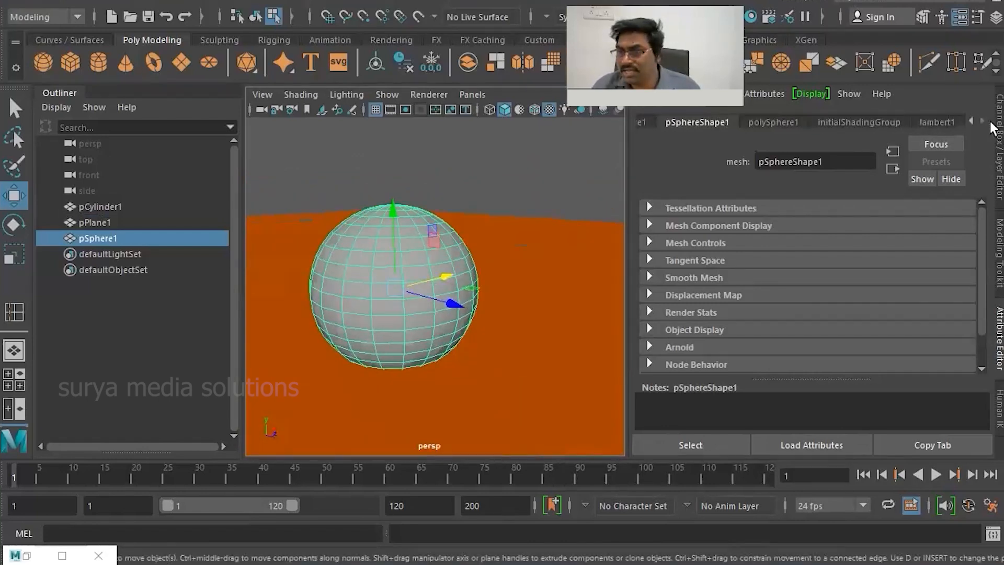
{"action": "right_click_drag", "start_coordinate": [399, 262], "coordinate": [418, 550]}
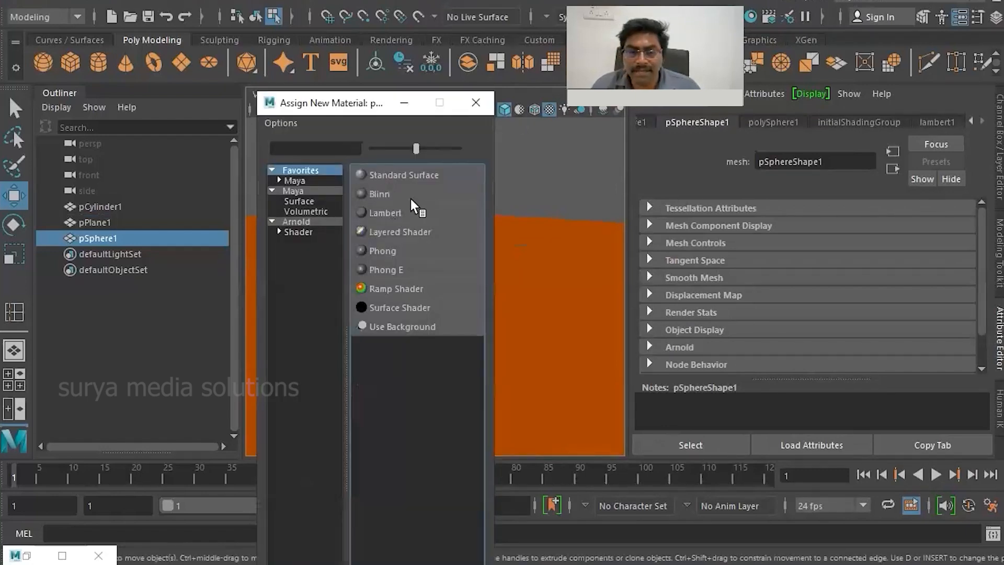
{"action": "left_click", "coordinate": [383, 194]}
{"action": "scroll", "coordinate": [448, 211], "scroll_direction": "up", "scroll_amount": 5}
{"action": "scroll", "coordinate": [449, 213], "scroll_direction": "down", "scroll_amount": 5}
- Set the sphere's Blinn eccentricity to 0.117, specular roll off to 0.409 and reflectivity to 0.058, and brighten its specular and reflected colors
{"action": "left_click", "coordinate": [996, 18]}
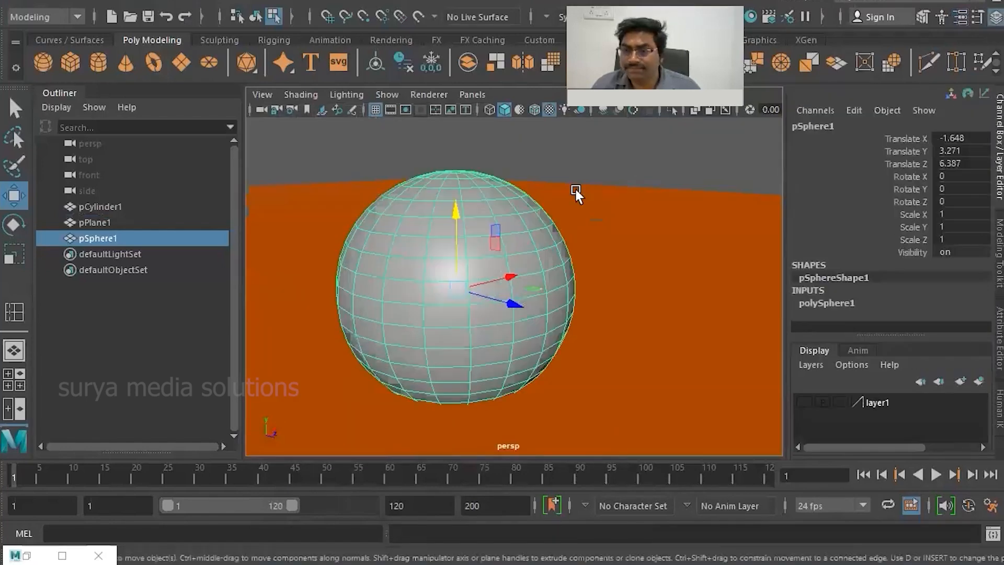
{"action": "scroll", "coordinate": [474, 233], "scroll_direction": "up", "scroll_amount": 5}
{"action": "scroll", "coordinate": [489, 252], "scroll_direction": "down", "scroll_amount": 5}
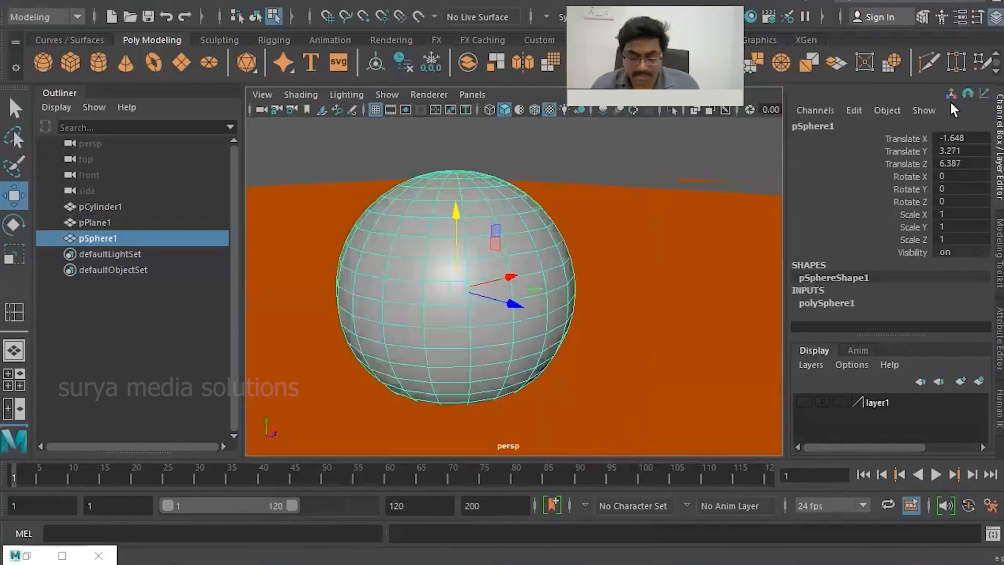
{"action": "key", "text": "ctrl+a"}
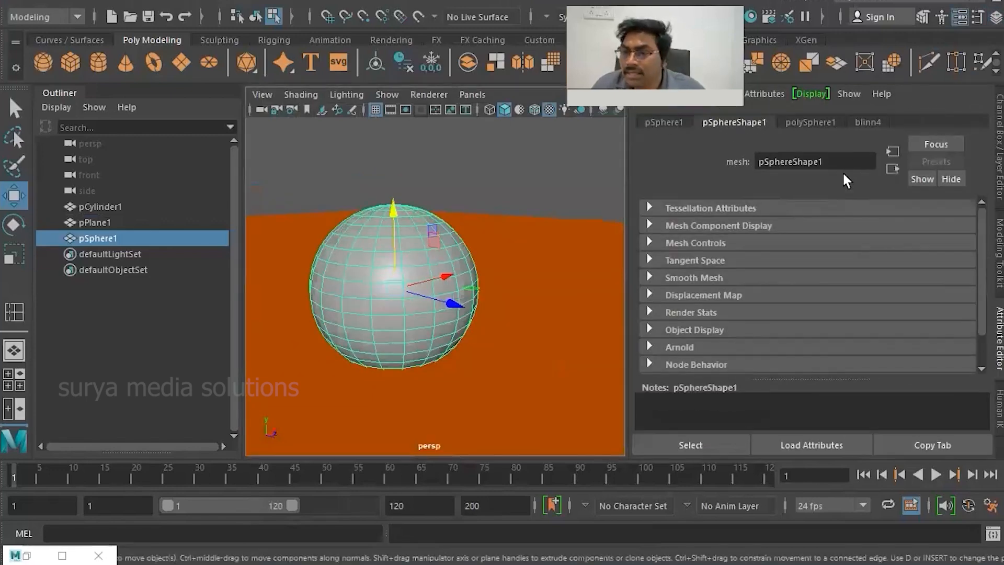
{"action": "left_click", "coordinate": [868, 121]}
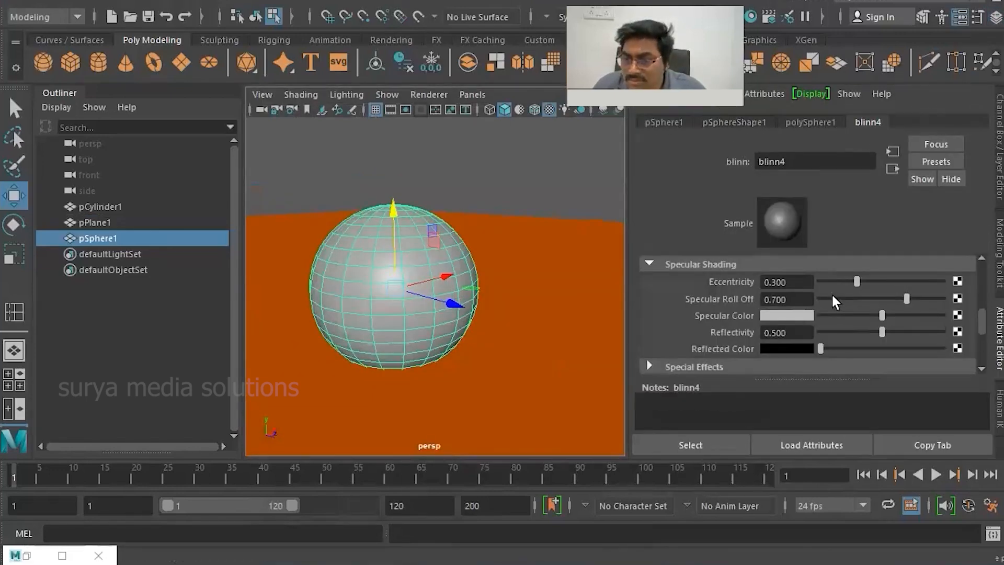
{"action": "mouse_move", "coordinate": [856, 282]}
{"action": "left_mouse_down"}
{"action": "mouse_move", "coordinate": [834, 283]}
{"action": "mouse_move", "coordinate": [856, 283]}
{"action": "left_mouse_up"}
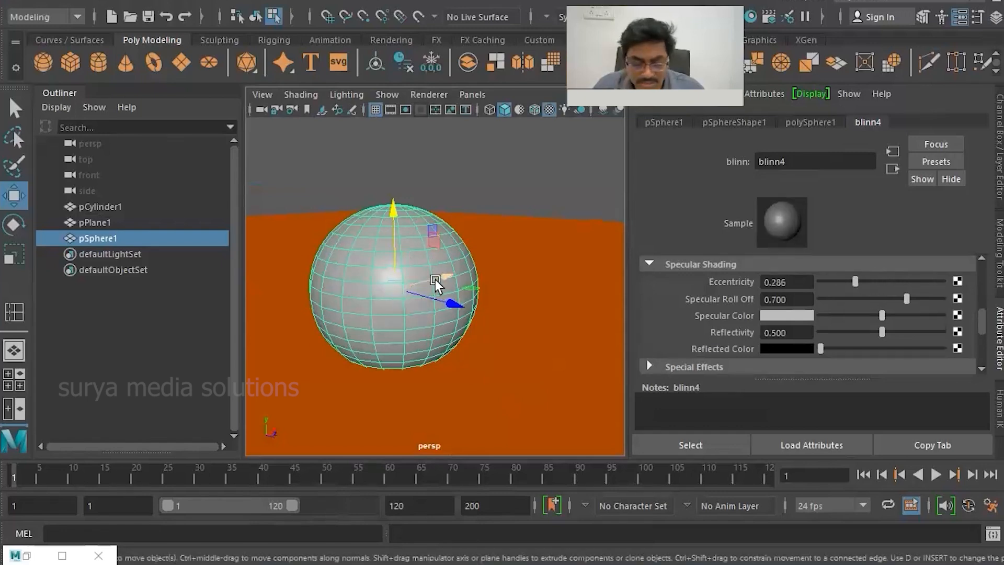
{"action": "key", "text": "ctrl+space"}
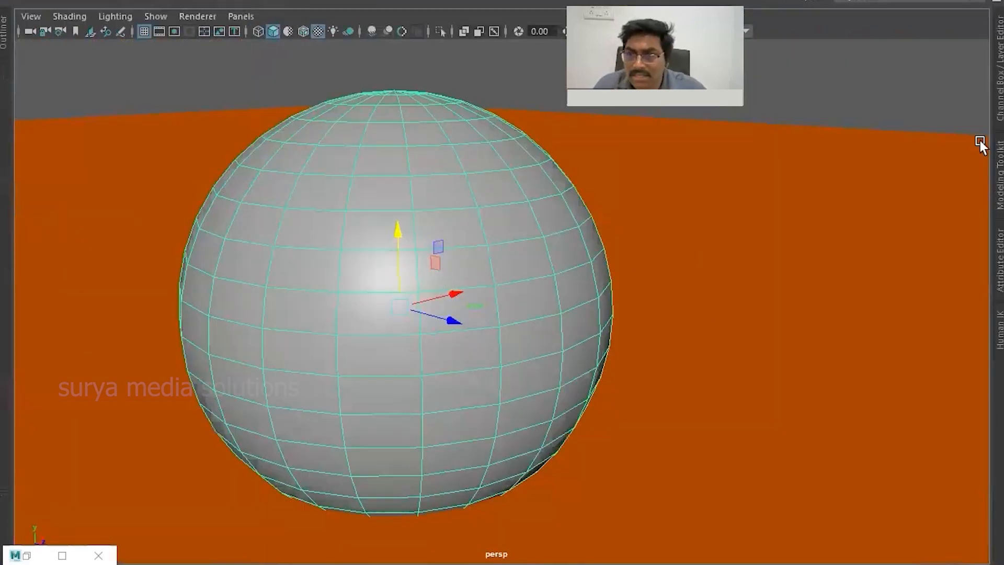
{"action": "left_click", "coordinate": [996, 256]}
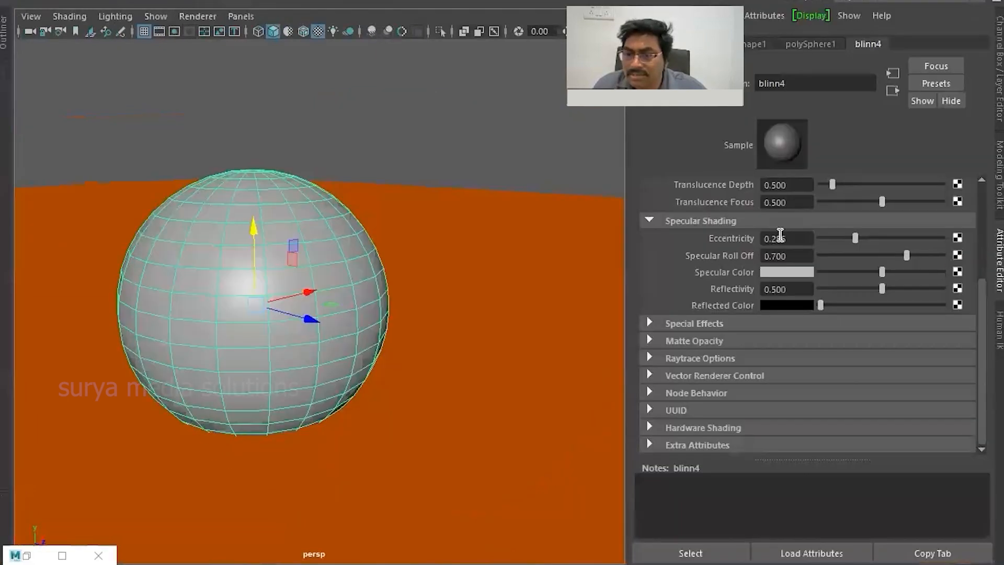
{"action": "mouse_move", "coordinate": [857, 238]}
{"action": "left_mouse_down"}
{"action": "mouse_move", "coordinate": [820, 239]}
{"action": "mouse_move", "coordinate": [856, 239]}
{"action": "mouse_move", "coordinate": [825, 239]}
{"action": "mouse_move", "coordinate": [849, 230]}
{"action": "mouse_move", "coordinate": [834, 234]}
{"action": "left_mouse_up"}
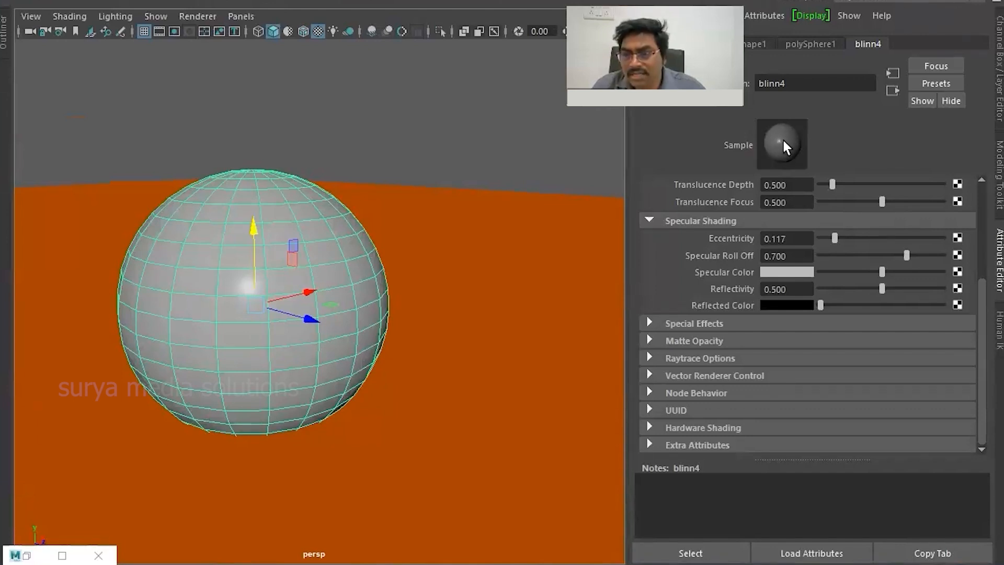
{"action": "left_click_drag", "start_coordinate": [891, 254], "coordinate": [765, 286]}
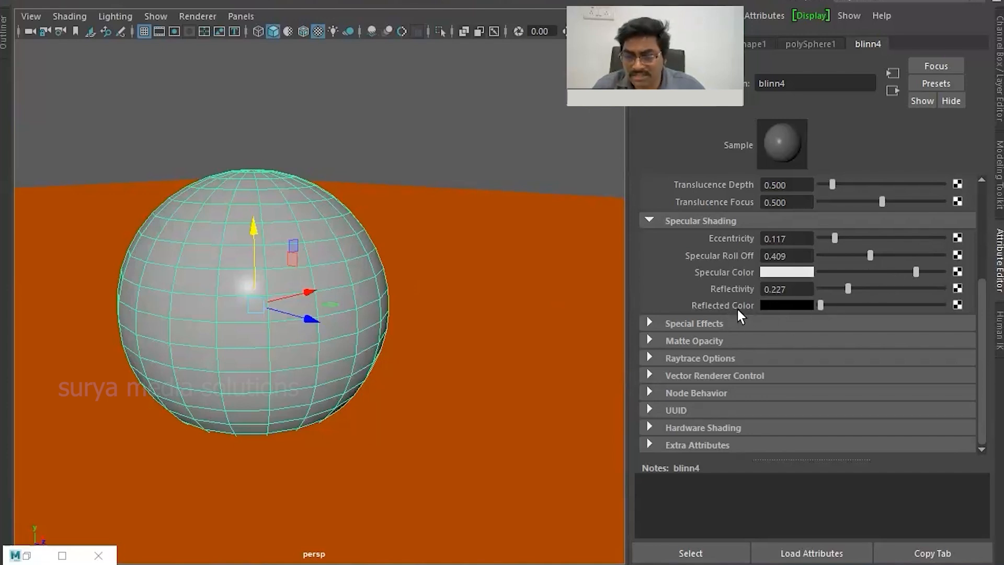
{"action": "left_click_drag", "start_coordinate": [821, 306], "coordinate": [799, 278]}
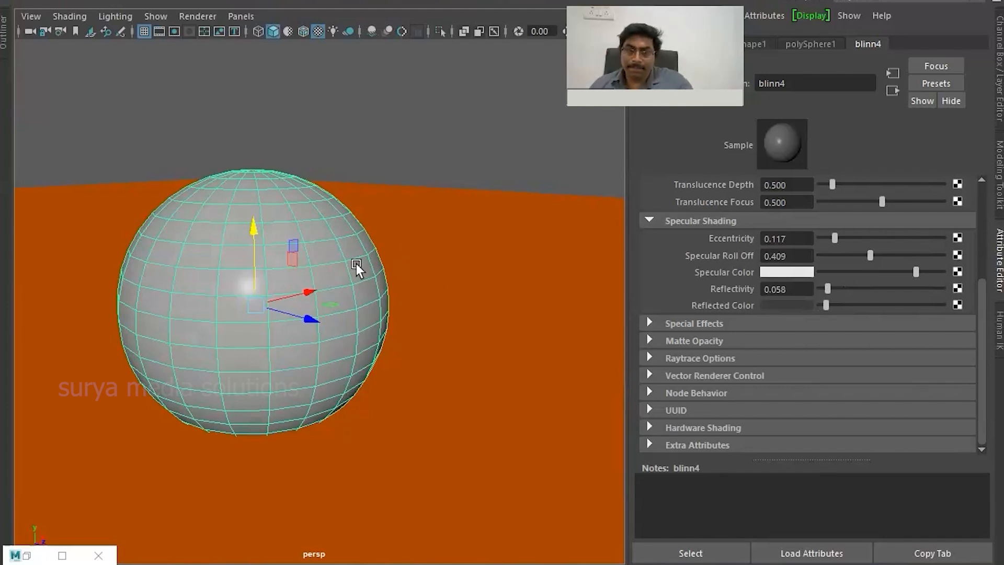
- Delete the sphere with the Blinn material
{"action": "scroll", "coordinate": [433, 360], "scroll_direction": "up", "scroll_amount": 5}
{"action": "scroll", "coordinate": [422, 369], "scroll_direction": "down", "scroll_amount": 8}
{"action": "key", "text": "Delete"}
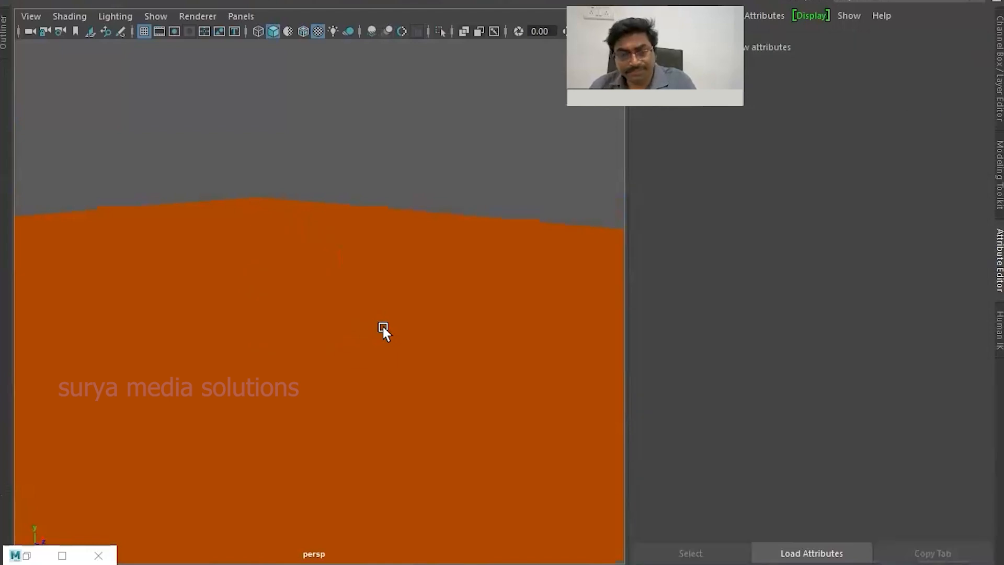
- Select the orange plane and look over it and its material attributes
{"action": "left_click", "coordinate": [306, 275]}
{"action": "right_click", "coordinate": [309, 285]}
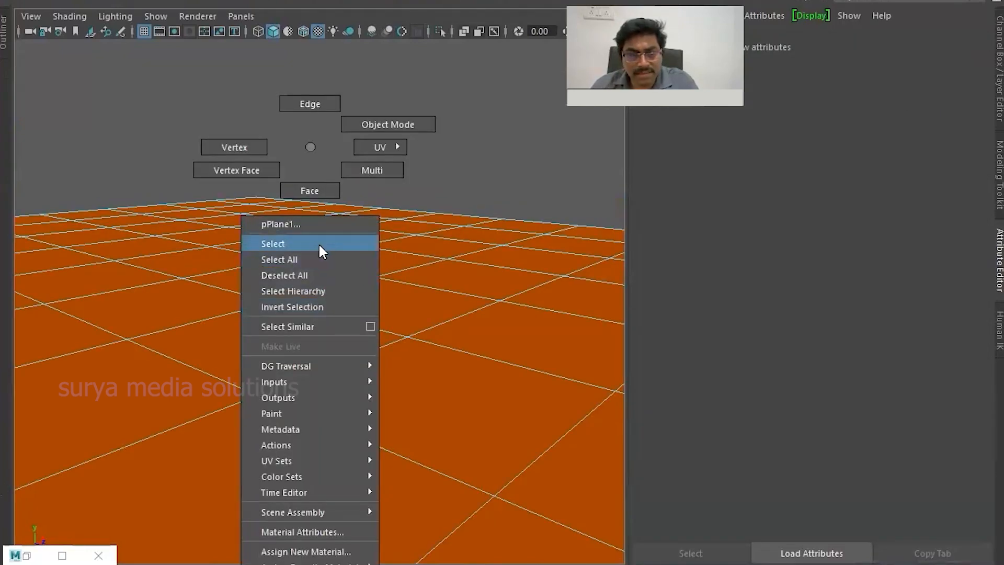
{"action": "left_click", "coordinate": [316, 242]}
{"action": "scroll", "coordinate": [500, 356], "scroll_direction": "down", "scroll_amount": 3}
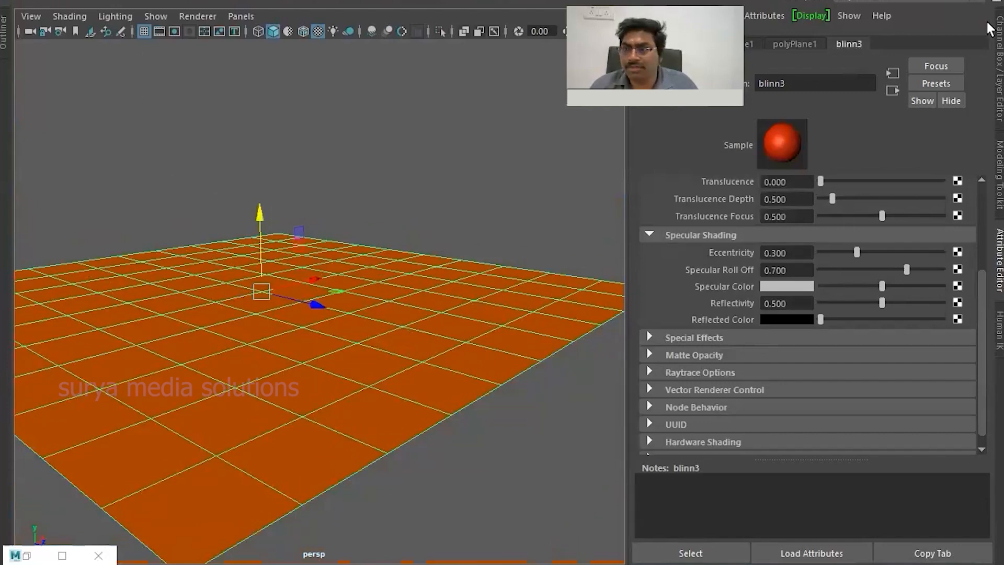
{"action": "scroll", "coordinate": [391, 270], "scroll_direction": "down", "scroll_amount": 2}
{"action": "scroll", "coordinate": [387, 272], "scroll_direction": "up", "scroll_amount": 4}
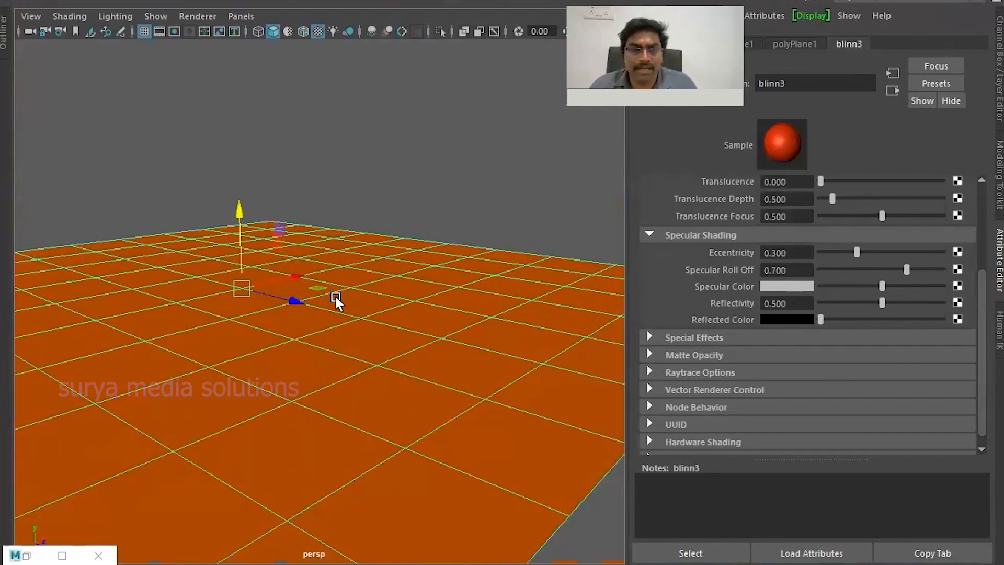
{"action": "middle_click_drag", "start_coordinate": [316, 298], "coordinate": [359, 331], "text": "alt"}
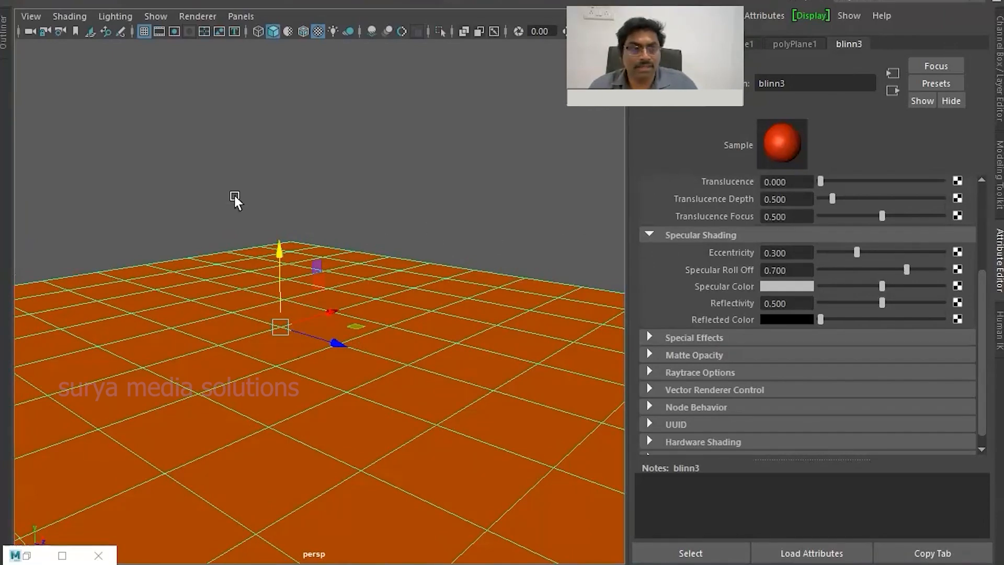
- Create a new polygon sphere, raise it above the orange plane and move it toward the viewer
{"action": "key", "text": "ctrl+space"}
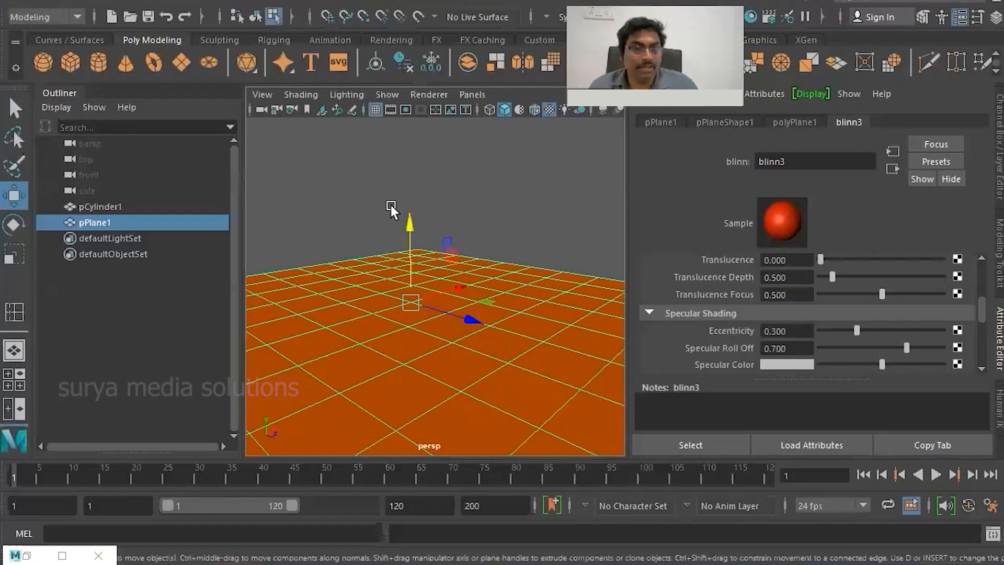
{"action": "left_click", "coordinate": [44, 63]}
{"action": "left_click_drag", "start_coordinate": [371, 332], "coordinate": [369, 222]}
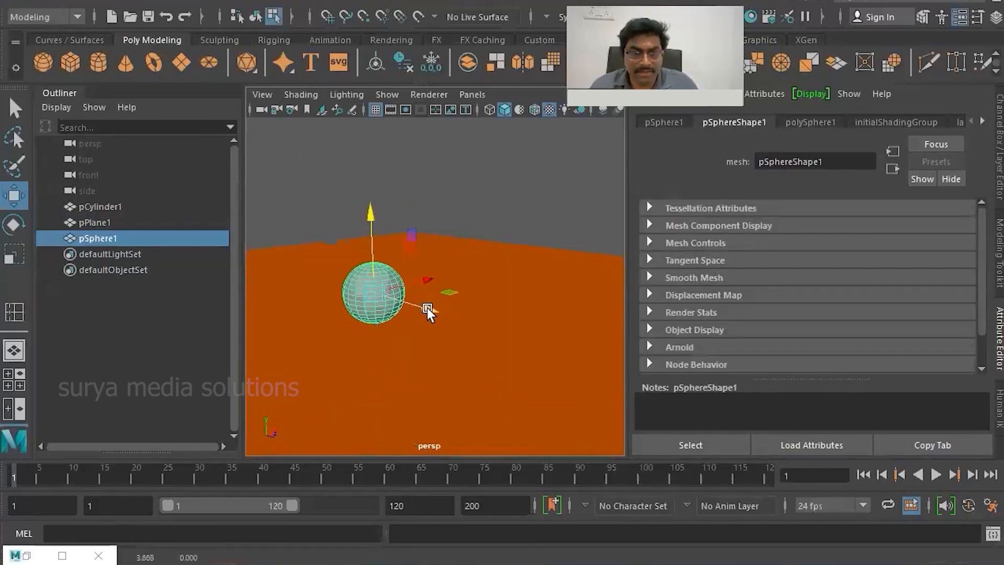
{"action": "left_click_drag", "start_coordinate": [427, 309], "coordinate": [541, 377]}
{"action": "left_click_drag", "start_coordinate": [498, 305], "coordinate": [472, 336]}
- Assign a new Anisotropic surface material to the sphere
{"action": "right_click_drag", "start_coordinate": [414, 346], "coordinate": [434, 549]}
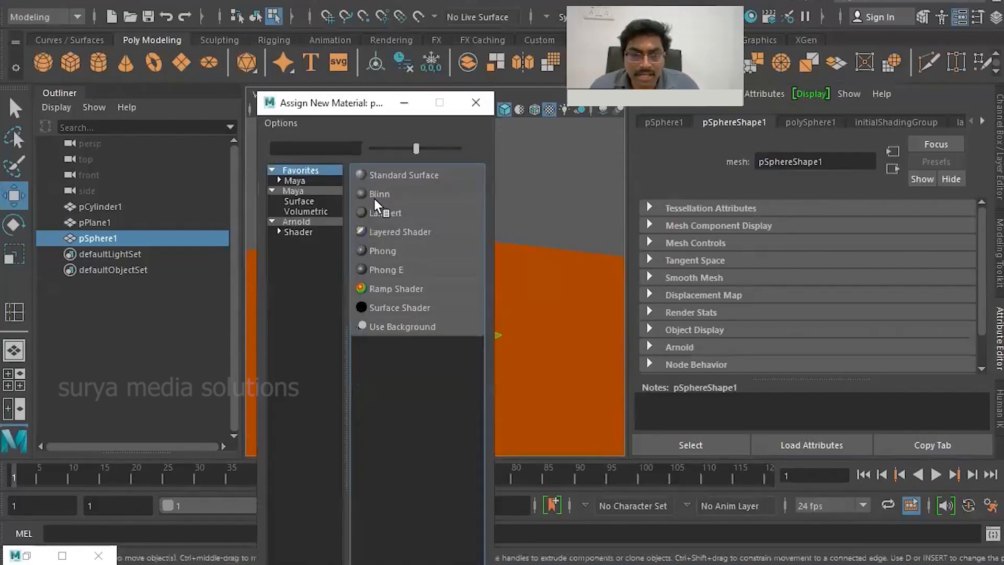
{"action": "left_click", "coordinate": [312, 203]}
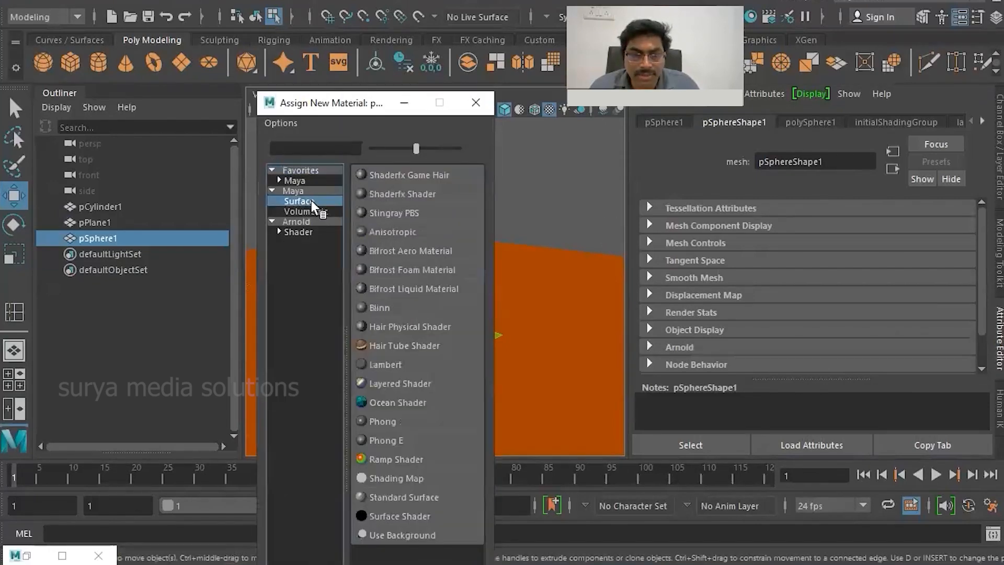
{"action": "left_click", "coordinate": [398, 232]}
{"action": "scroll", "coordinate": [298, 282], "scroll_direction": "up", "scroll_amount": 5}
{"action": "scroll", "coordinate": [415, 303], "scroll_direction": "up", "scroll_amount": 6}
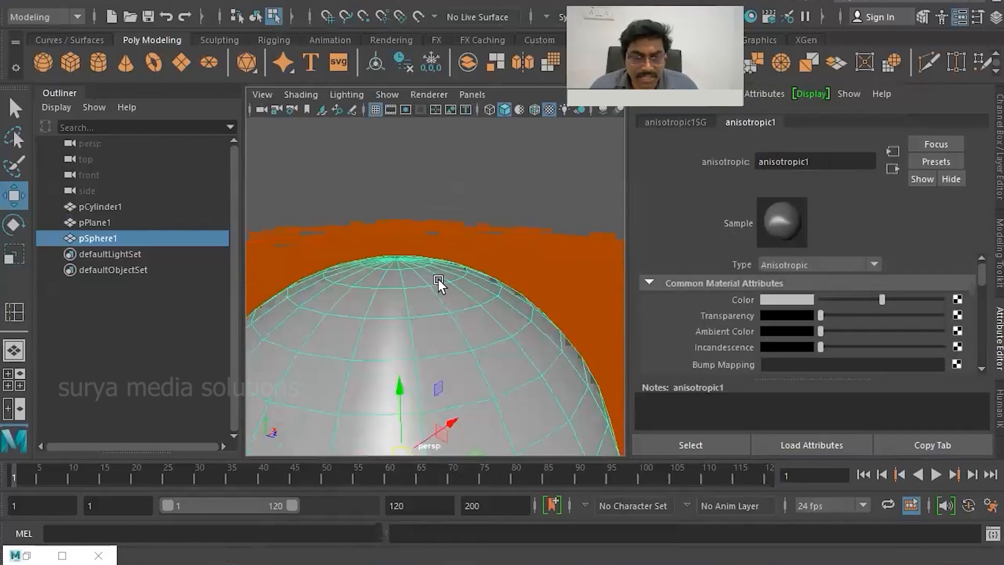
- Enlarge the perspective view and show the sphere's anisotropic material attributes beside it
{"action": "key", "text": "ctrl+space"}
{"action": "scroll", "coordinate": [434, 246], "scroll_direction": "down", "scroll_amount": 8}
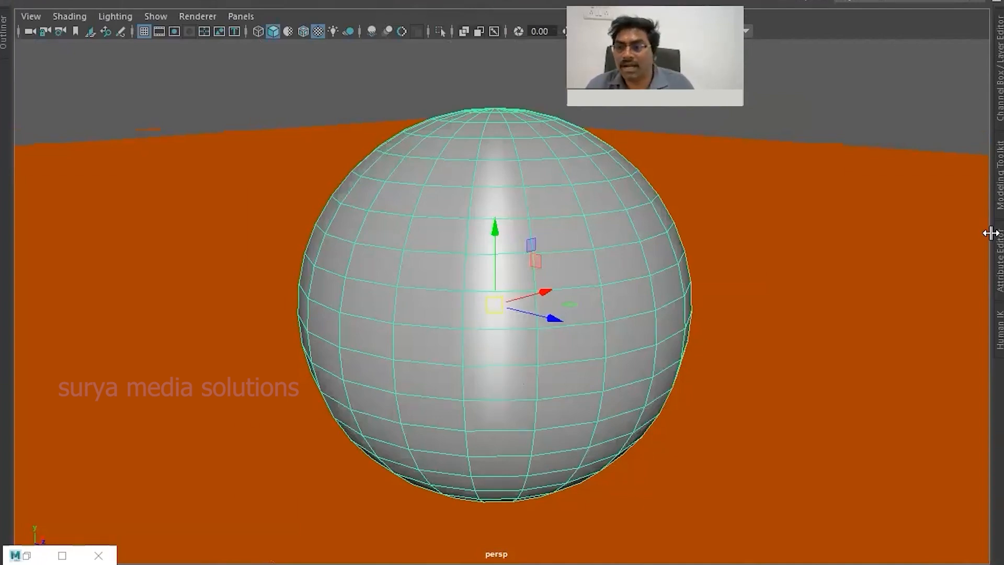
{"action": "left_click", "coordinate": [990, 263]}
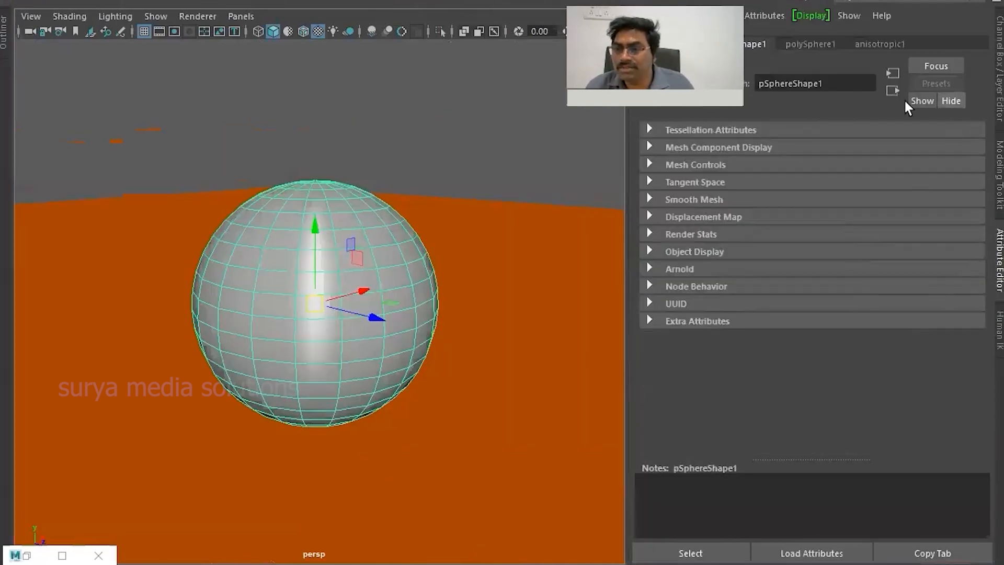
{"action": "left_click", "coordinate": [878, 43]}
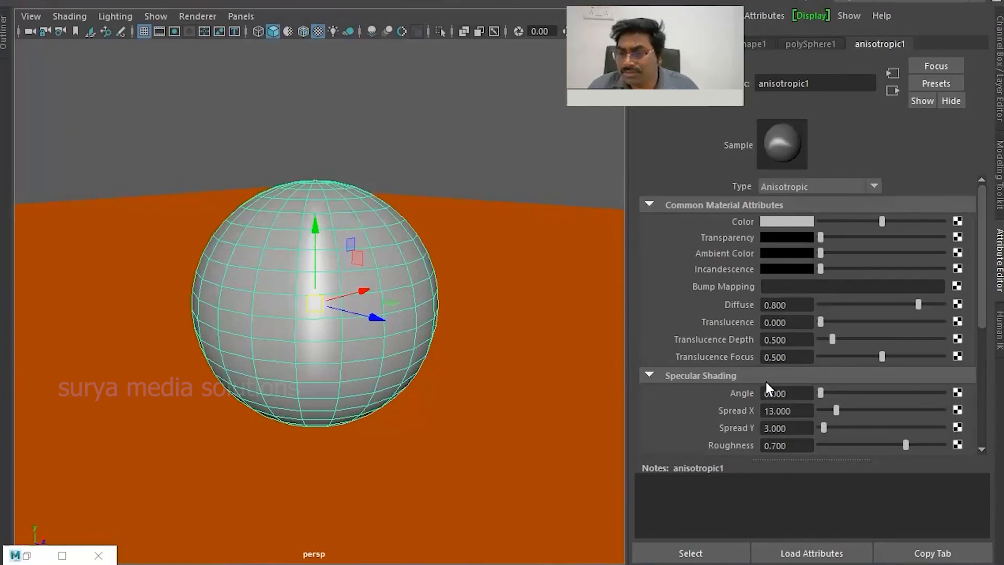
- Connect a Bulge 2D texture to the anisotropic material's bump mapping
{"action": "left_click", "coordinate": [957, 286]}
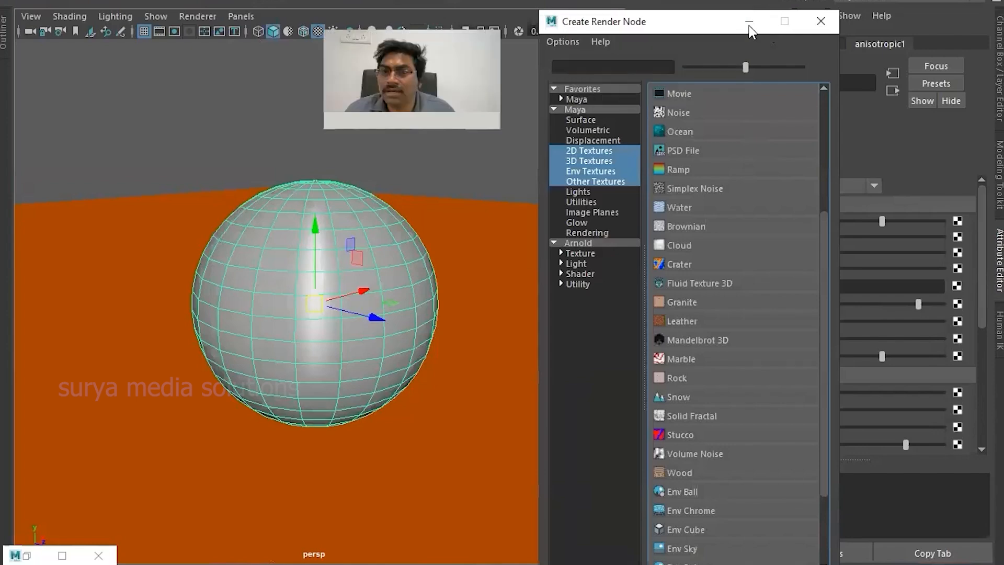
{"action": "left_click_drag", "start_coordinate": [645, 21], "coordinate": [713, 73]}
{"action": "left_click", "coordinate": [655, 173]}
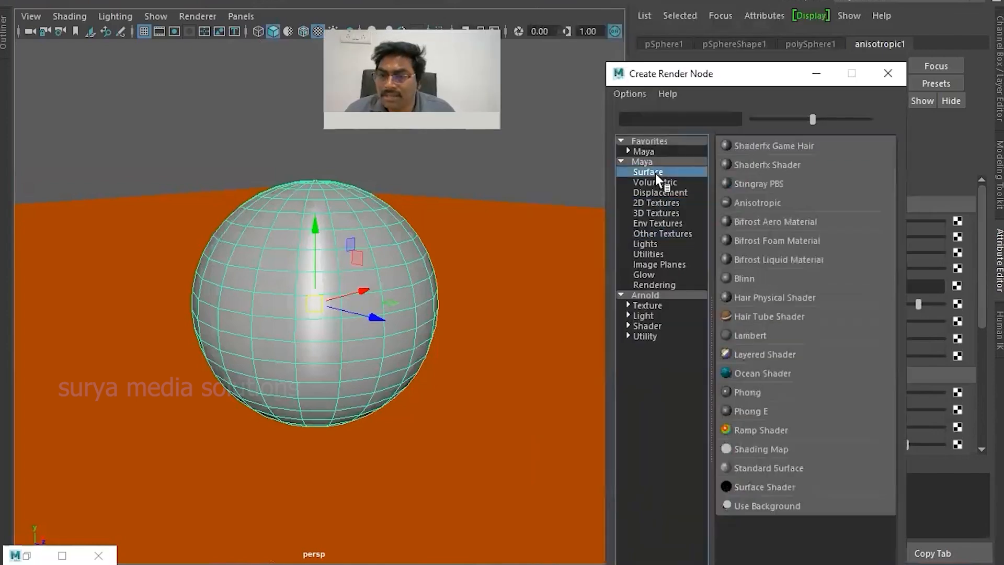
{"action": "left_click", "coordinate": [676, 181]}
{"action": "left_click", "coordinate": [682, 192]}
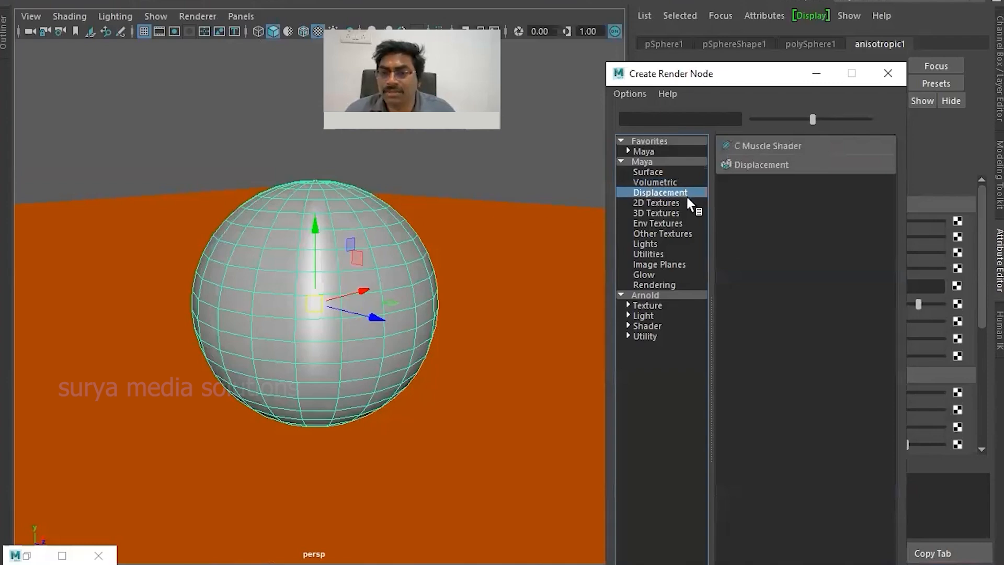
{"action": "left_click", "coordinate": [680, 203]}
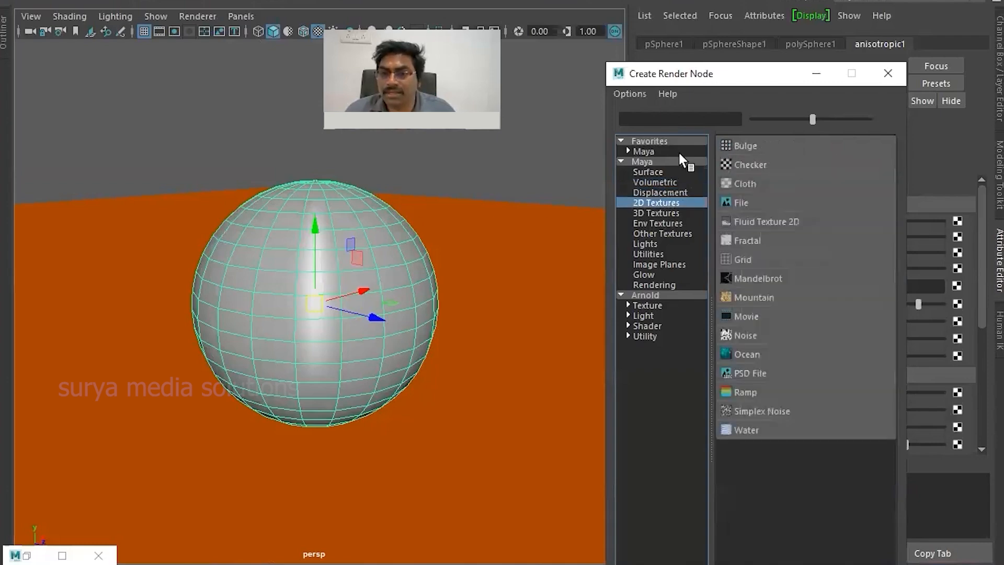
{"action": "left_click", "coordinate": [749, 144]}
{"action": "scroll", "coordinate": [356, 287], "scroll_direction": "down", "scroll_amount": 3}
{"action": "mouse_move", "coordinate": [356, 287]}
{"action": "left_mouse_down", "text": "alt"}
{"action": "mouse_move", "coordinate": [415, 370]}
{"action": "mouse_move", "coordinate": [336, 263]}
{"action": "mouse_move", "coordinate": [363, 285]}
{"action": "left_mouse_up", "text": "alt"}
{"action": "left_click", "coordinate": [384, 265]}
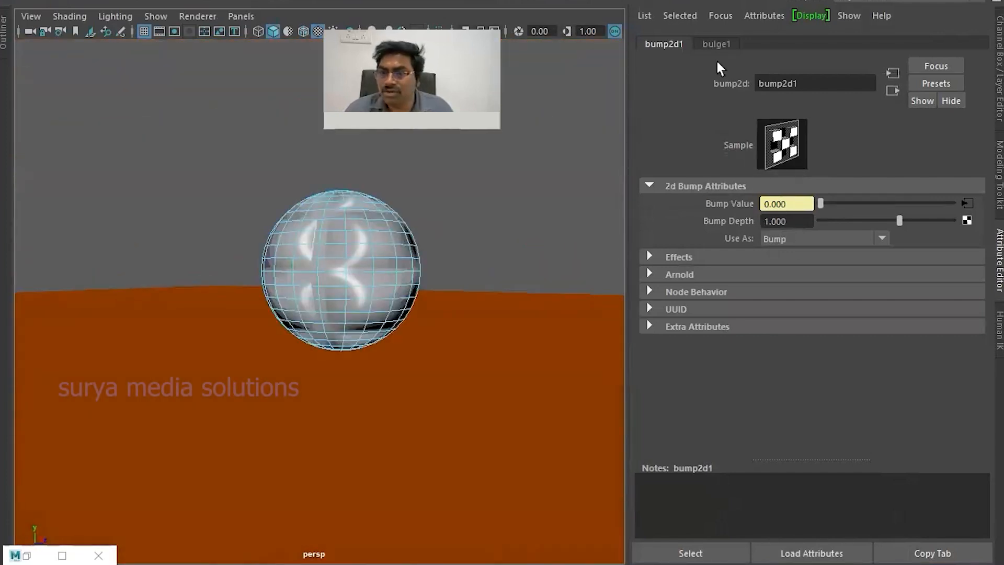
- Return to the anisotropic material and open the attributes of its bump mapping's bulge texture
{"action": "left_click", "coordinate": [892, 90]}
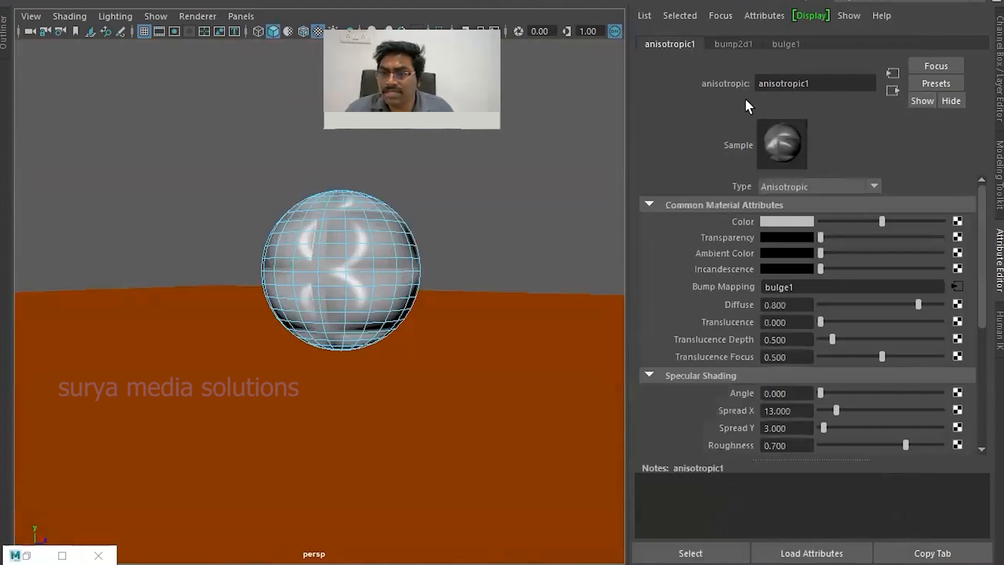
{"action": "left_click", "coordinate": [955, 286]}
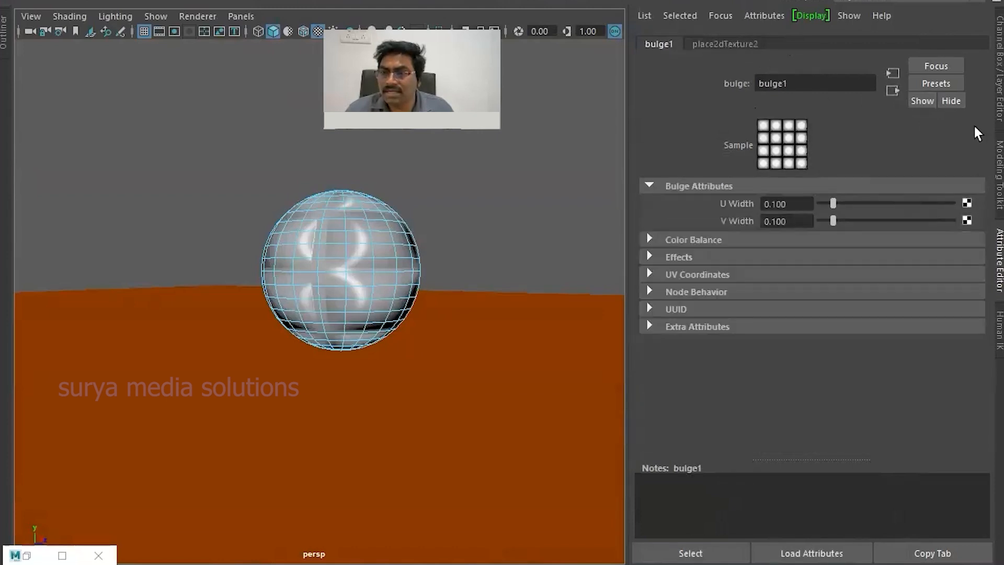
- Set the bulge texture's 2D placement Repeat UV to 20 by 20
{"action": "left_click", "coordinate": [892, 90]}
{"action": "left_click", "coordinate": [892, 73]}
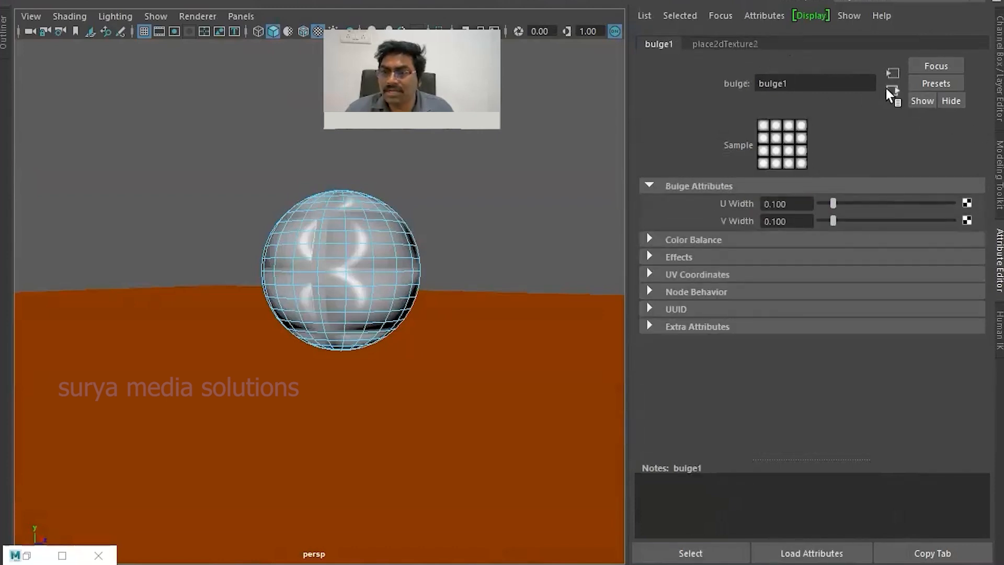
{"action": "left_click", "coordinate": [892, 90]}
{"action": "left_click", "coordinate": [892, 73]}
{"action": "left_click", "coordinate": [724, 44]}
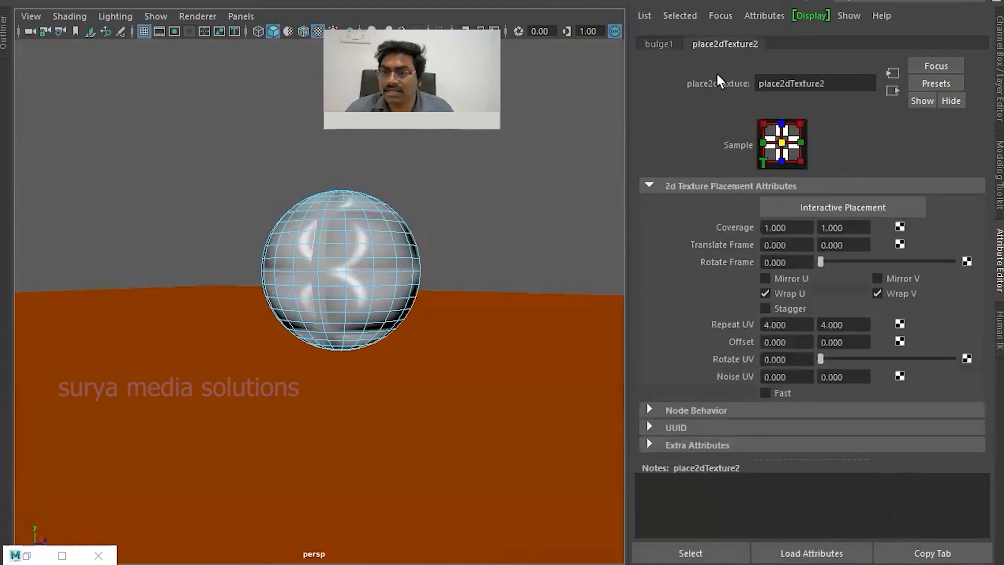
{"action": "left_click", "coordinate": [787, 324]}
{"action": "type", "text": "20"}
{"action": "key", "text": "Tab"}
{"action": "type", "text": "20"}
{"action": "key", "text": "Return"}
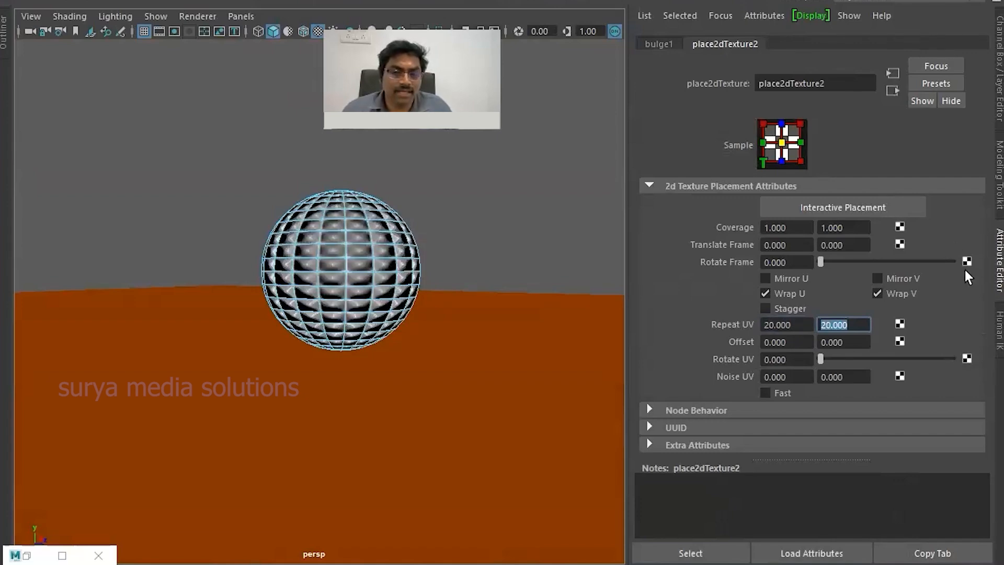
- Inspect the bumped sphere from several angles, then reselect it and break the connection on its material's bump mapping
{"action": "left_click", "coordinate": [482, 226]}
{"action": "scroll", "coordinate": [453, 234], "scroll_direction": "up", "scroll_amount": 4}
{"action": "left_click_drag", "start_coordinate": [393, 240], "coordinate": [400, 270], "text": "alt"}
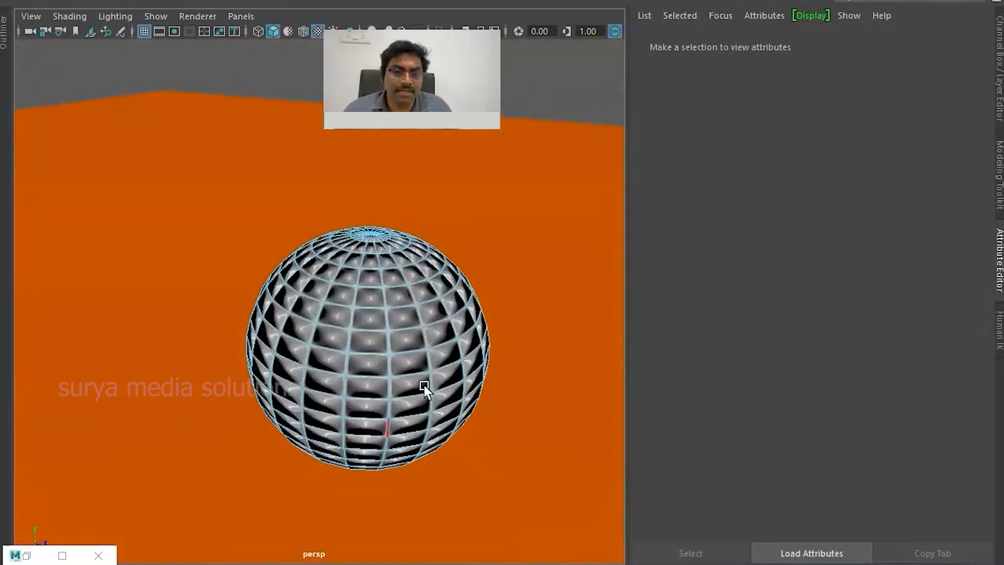
{"action": "scroll", "coordinate": [326, 301], "scroll_direction": "down", "scroll_amount": 3}
{"action": "left_click_drag", "start_coordinate": [325, 301], "coordinate": [318, 245], "text": "alt"}
{"action": "scroll", "coordinate": [381, 265], "scroll_direction": "up", "scroll_amount": 4}
{"action": "right_click", "coordinate": [318, 243]}
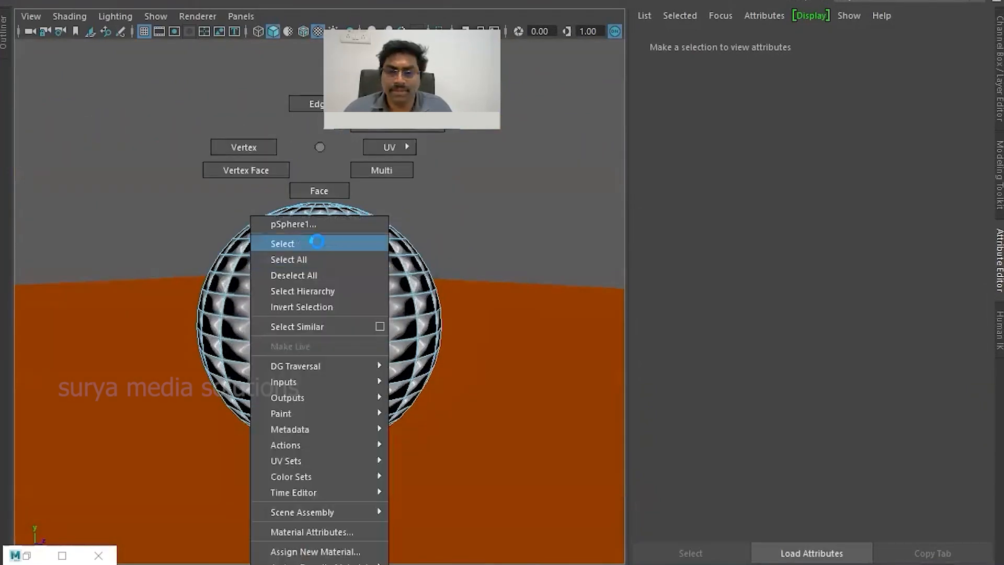
{"action": "left_click", "coordinate": [317, 242]}
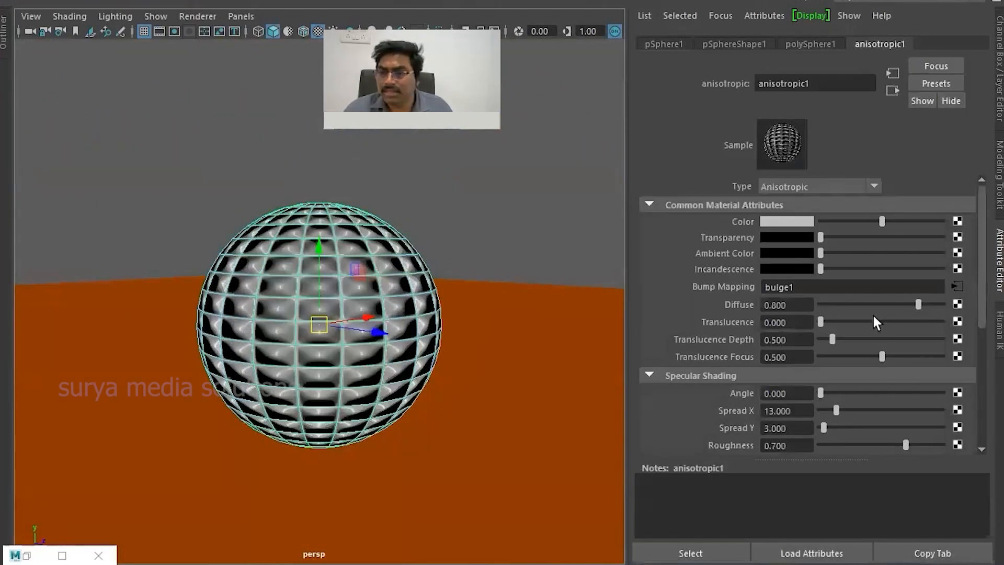
{"action": "right_click", "coordinate": [735, 286]}
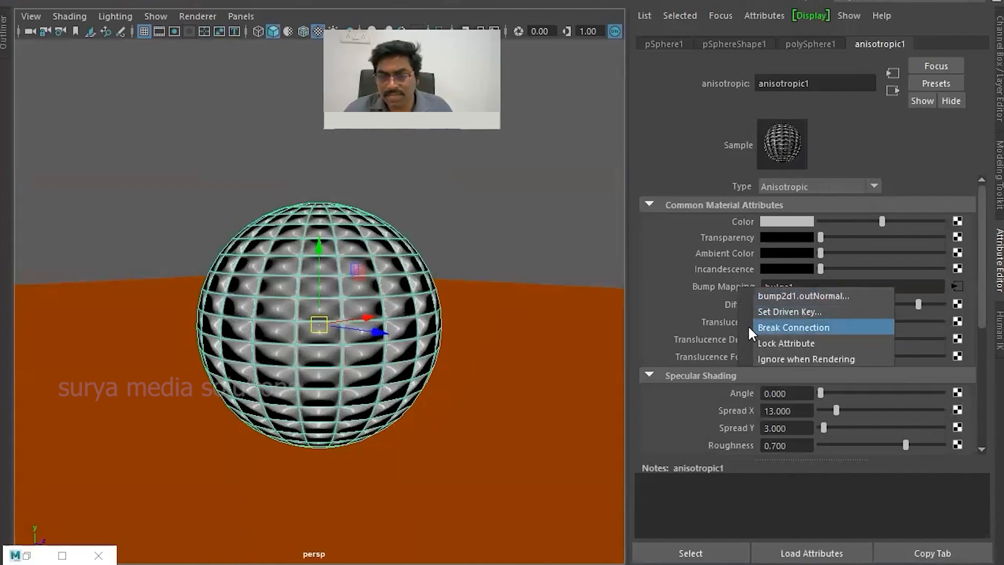
{"action": "left_click", "coordinate": [784, 326]}
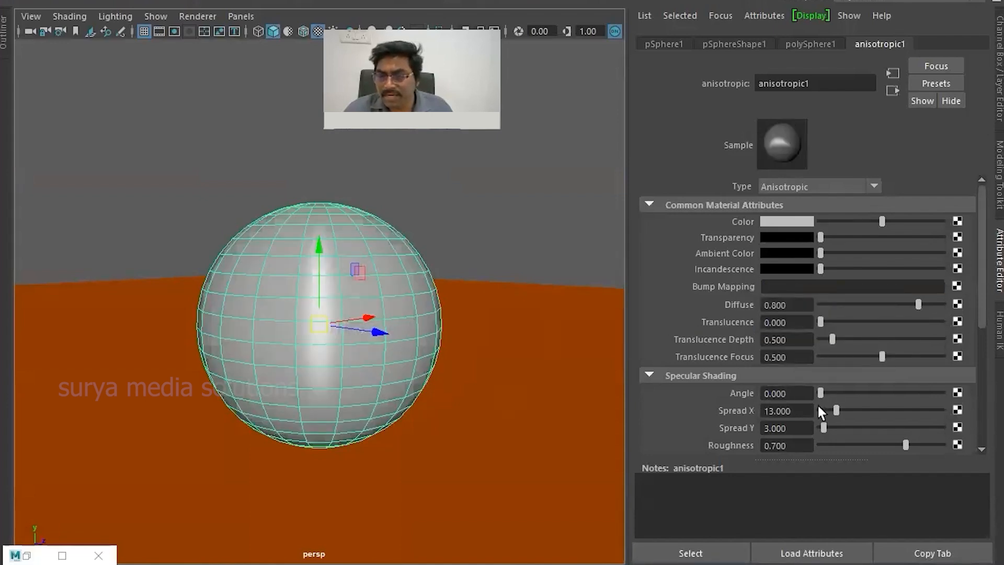
- Adjust the anisotropic specular shading to angle 172.987, Spread X 19.561, Spread Y 2.695 and roughness 0.916
{"action": "left_click_drag", "start_coordinate": [819, 393], "coordinate": [878, 417]}
{"action": "mouse_move", "coordinate": [838, 410]}
{"action": "left_mouse_down"}
{"action": "mouse_move", "coordinate": [942, 408]}
{"action": "mouse_move", "coordinate": [821, 409]}
{"action": "mouse_move", "coordinate": [864, 406]}
{"action": "mouse_move", "coordinate": [824, 408]}
{"action": "mouse_move", "coordinate": [879, 393]}
{"action": "left_mouse_up"}
{"action": "mouse_move", "coordinate": [830, 430]}
{"action": "left_mouse_down"}
{"action": "mouse_move", "coordinate": [840, 425]}
{"action": "mouse_move", "coordinate": [823, 425]}
{"action": "left_mouse_up"}
{"action": "left_click_drag", "start_coordinate": [903, 445], "coordinate": [932, 445]}
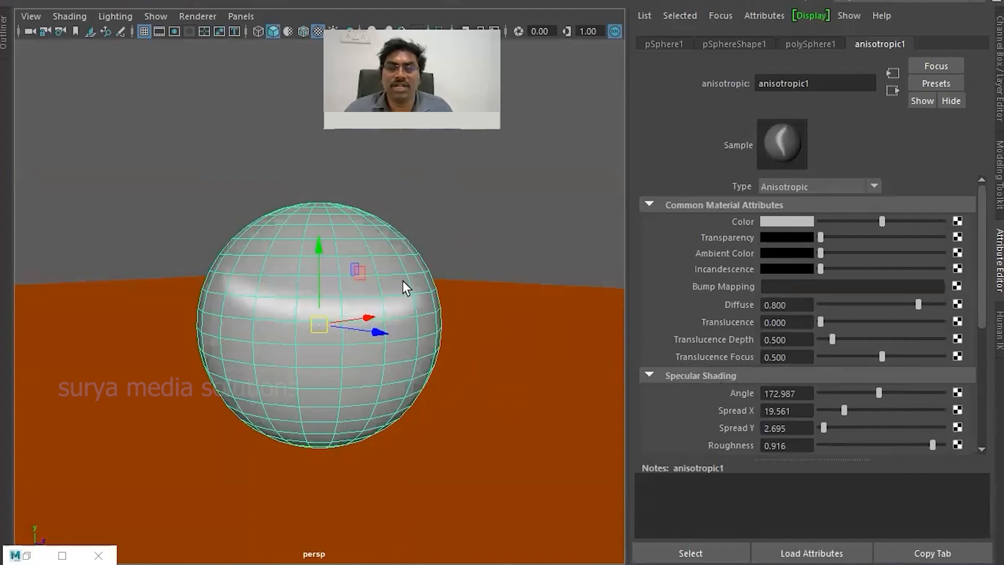
- Change the sphere's material type from Anisotropic to Phong
{"action": "scroll", "coordinate": [416, 237], "scroll_direction": "down", "scroll_amount": 3}
{"action": "left_click_drag", "start_coordinate": [416, 238], "coordinate": [388, 323], "text": "alt"}
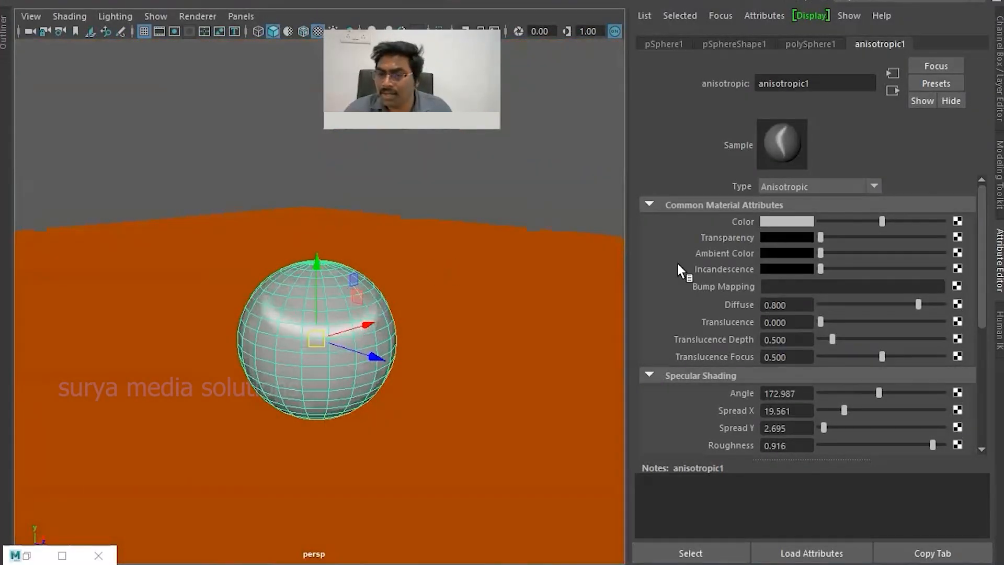
{"action": "left_click", "coordinate": [805, 186]}
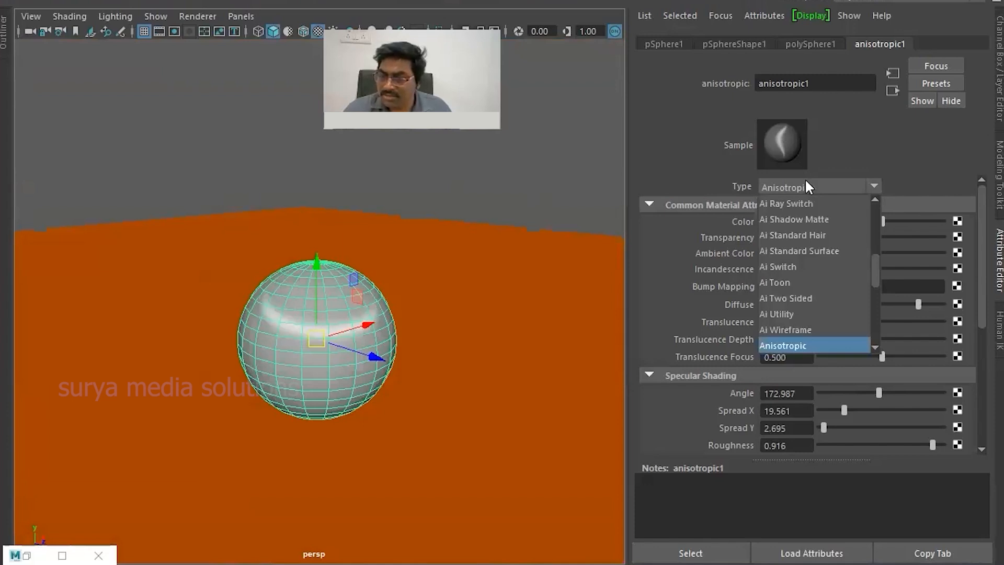
{"action": "left_click", "coordinate": [805, 186]}
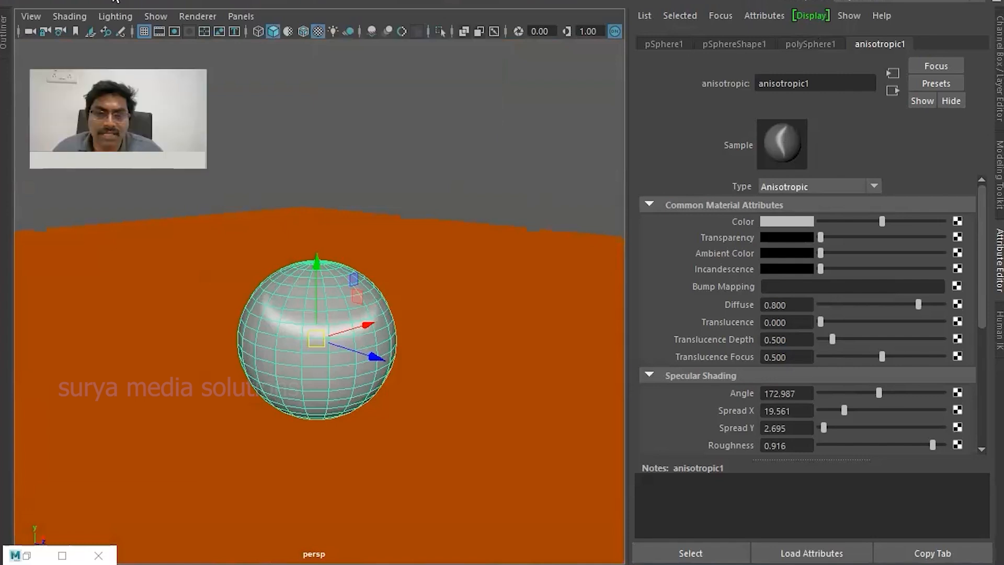
{"action": "left_click", "coordinate": [820, 187]}
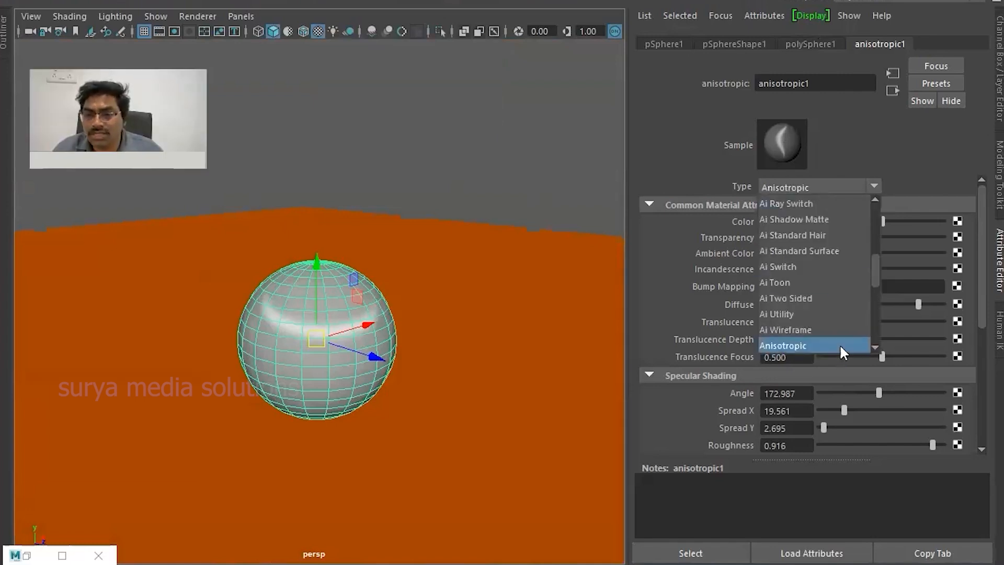
{"action": "scroll", "coordinate": [838, 296], "scroll_direction": "up", "scroll_amount": 5}
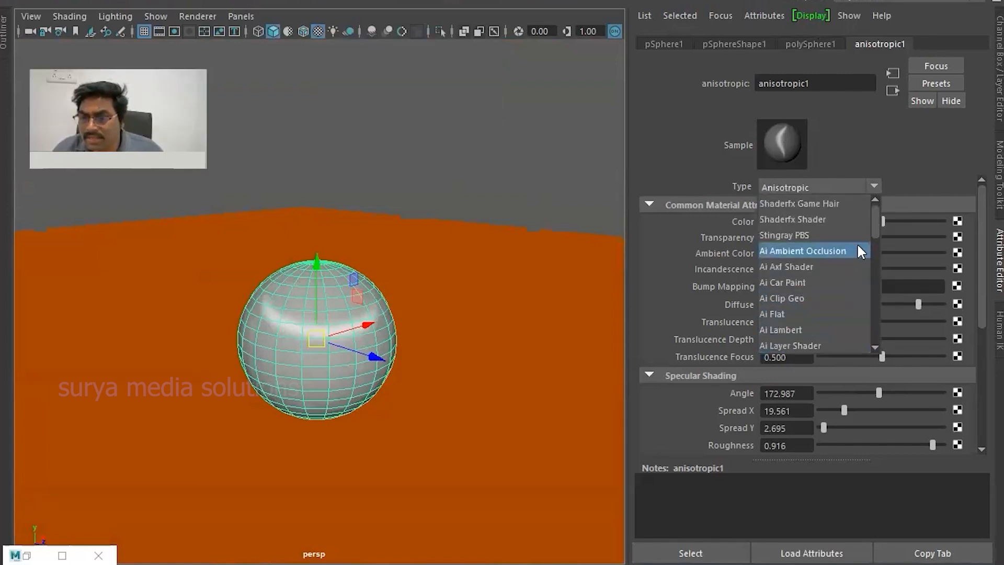
{"action": "left_click_drag", "start_coordinate": [873, 227], "coordinate": [883, 308]}
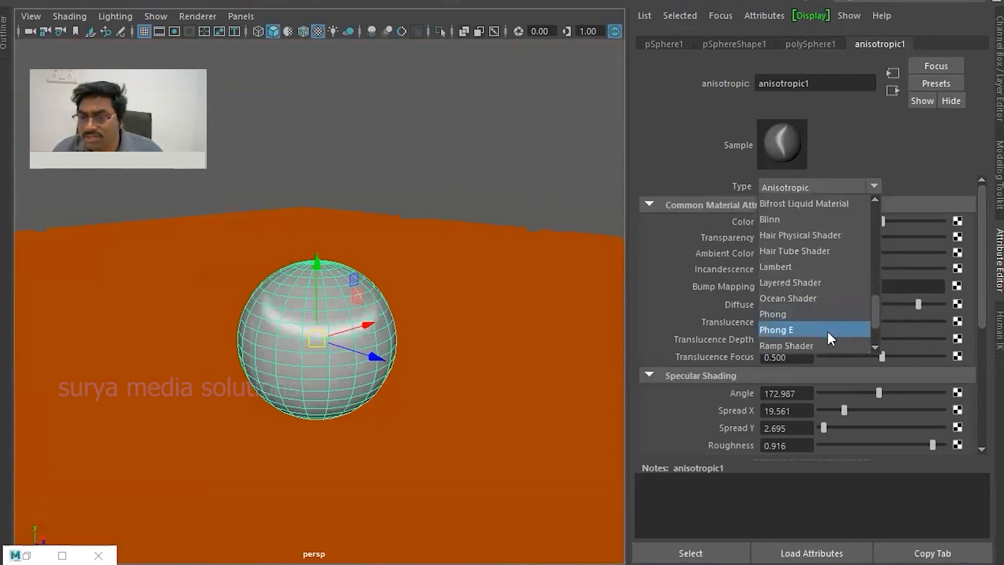
{"action": "left_click", "coordinate": [826, 315]}
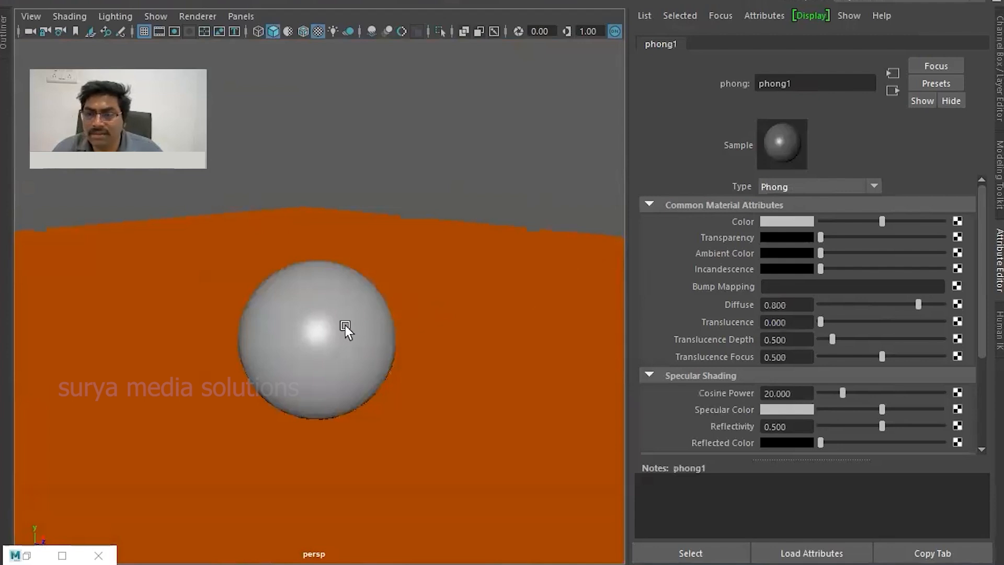
- Set the Phong material's Cosine Power to about 14.091
{"action": "scroll", "coordinate": [321, 303], "scroll_direction": "up", "scroll_amount": 5}
{"action": "scroll", "coordinate": [333, 303], "scroll_direction": "down", "scroll_amount": 3}
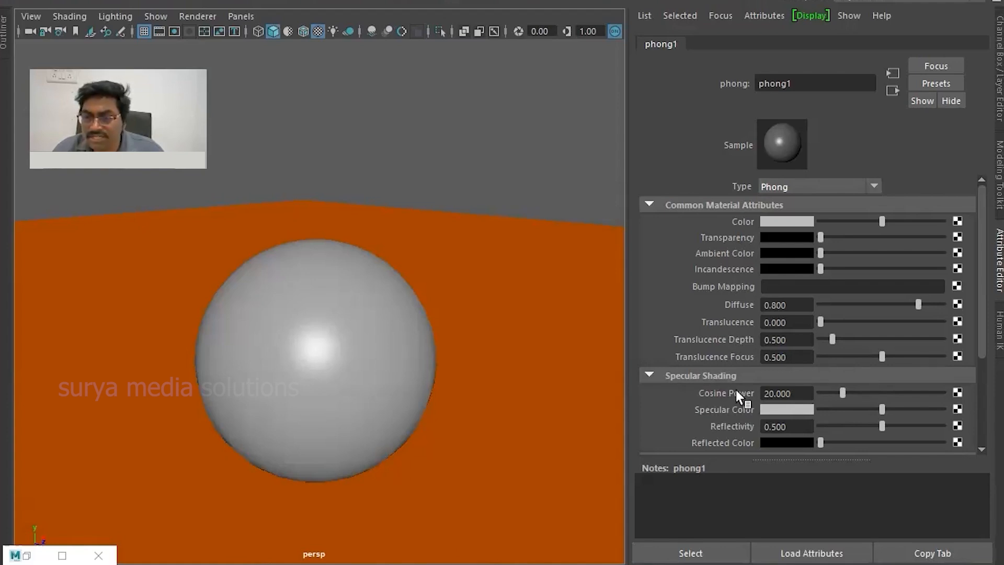
{"action": "scroll", "coordinate": [735, 390], "scroll_direction": "down", "scroll_amount": 3}
{"action": "left_click_drag", "start_coordinate": [842, 345], "coordinate": [835, 366]}
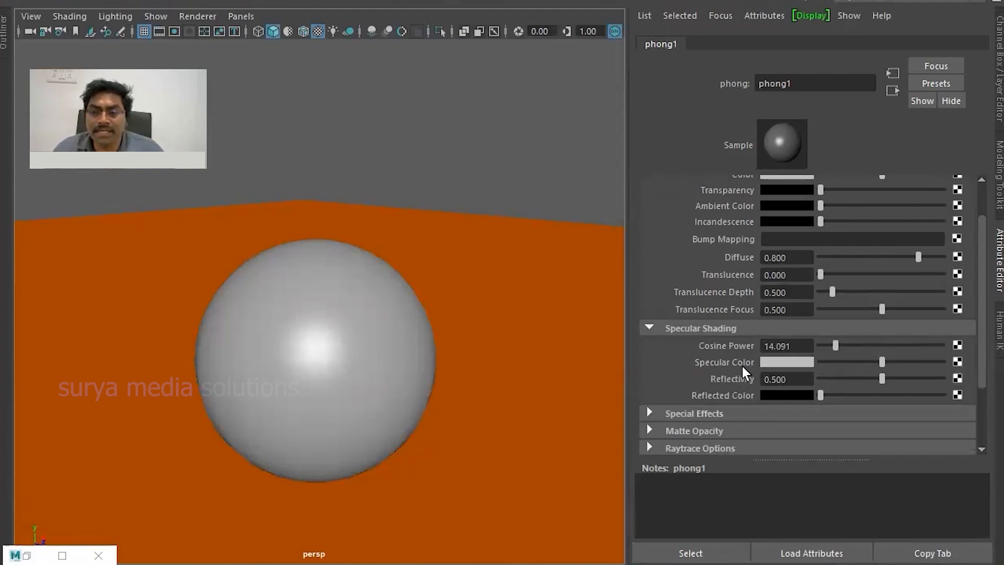
- Make the Phong material's specular color red and set its reflectivity to 0.286 with a slightly brightened reflected color
{"action": "left_click", "coordinate": [810, 362]}
{"action": "left_click", "coordinate": [766, 319]}
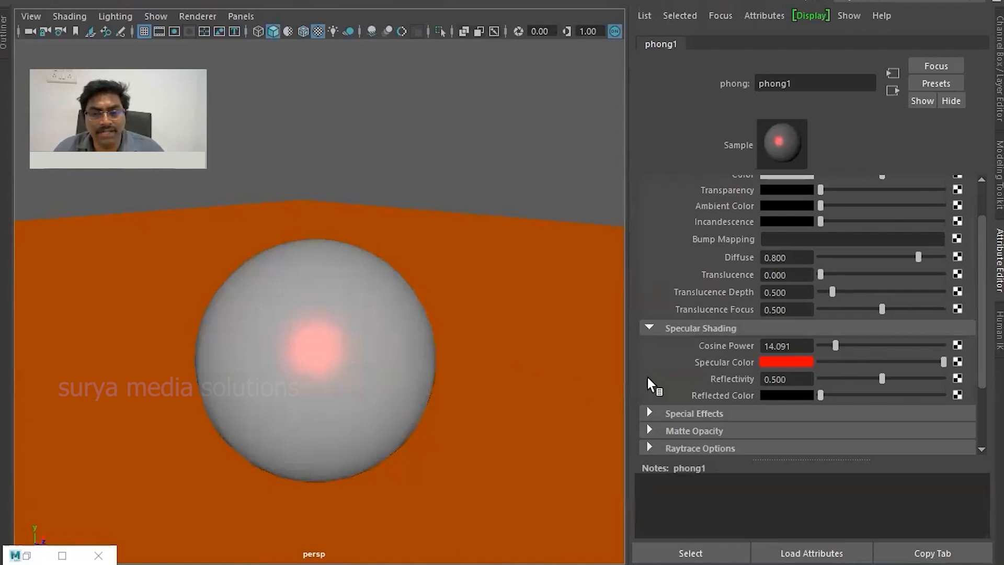
{"action": "left_click_drag", "start_coordinate": [880, 380], "coordinate": [827, 397]}
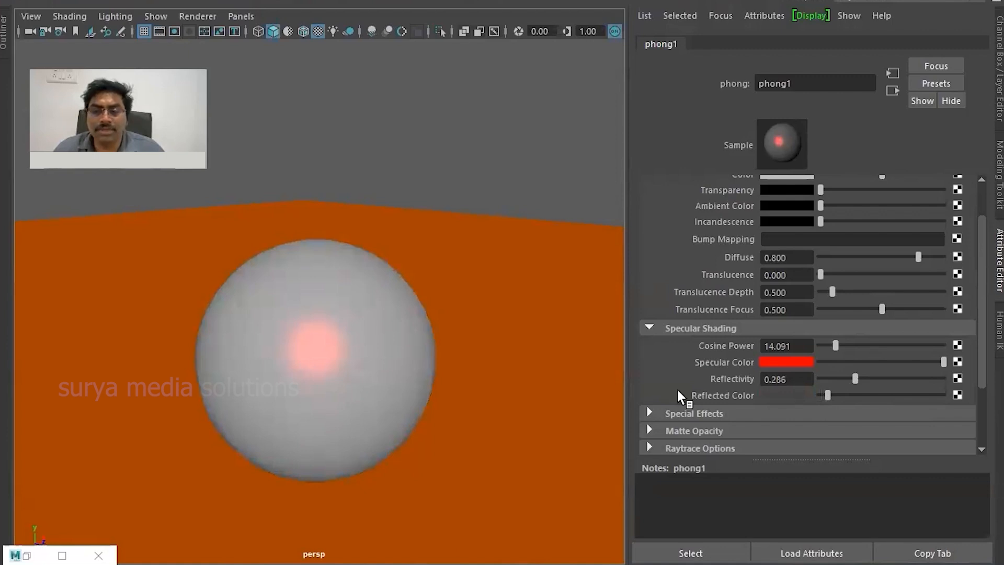
- Expand the Phong material's Special Effects, Matte Opacity and Raytrace Options, and set the refractive index to about 0.806
{"action": "left_click", "coordinate": [695, 412]}
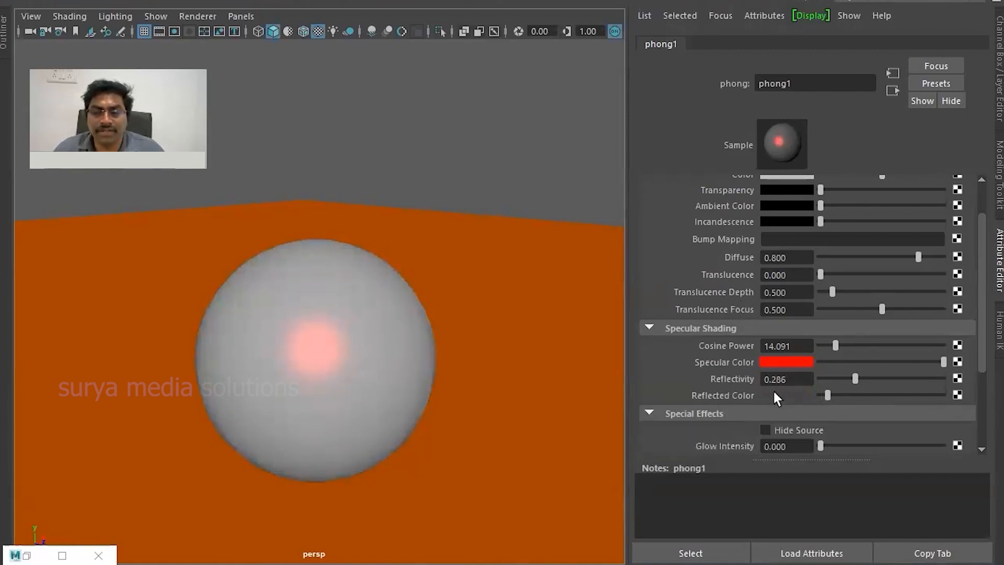
{"action": "scroll", "coordinate": [821, 393], "scroll_direction": "down", "scroll_amount": 3}
{"action": "left_click", "coordinate": [716, 344]}
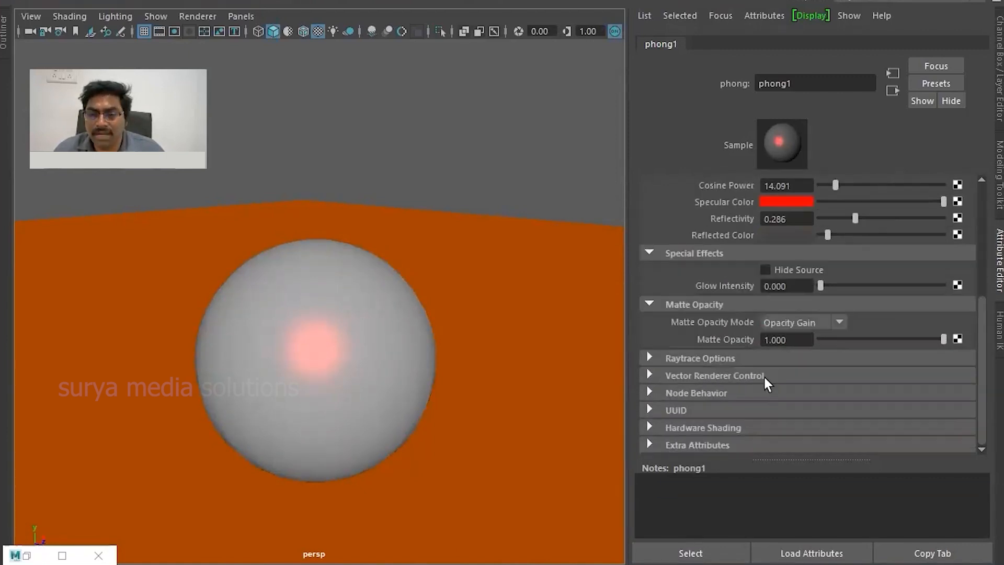
{"action": "left_click", "coordinate": [700, 358]}
{"action": "mouse_move", "coordinate": [860, 390]}
{"action": "left_mouse_down"}
{"action": "mouse_move", "coordinate": [897, 391]}
{"action": "mouse_move", "coordinate": [855, 401]}
{"action": "left_mouse_up"}
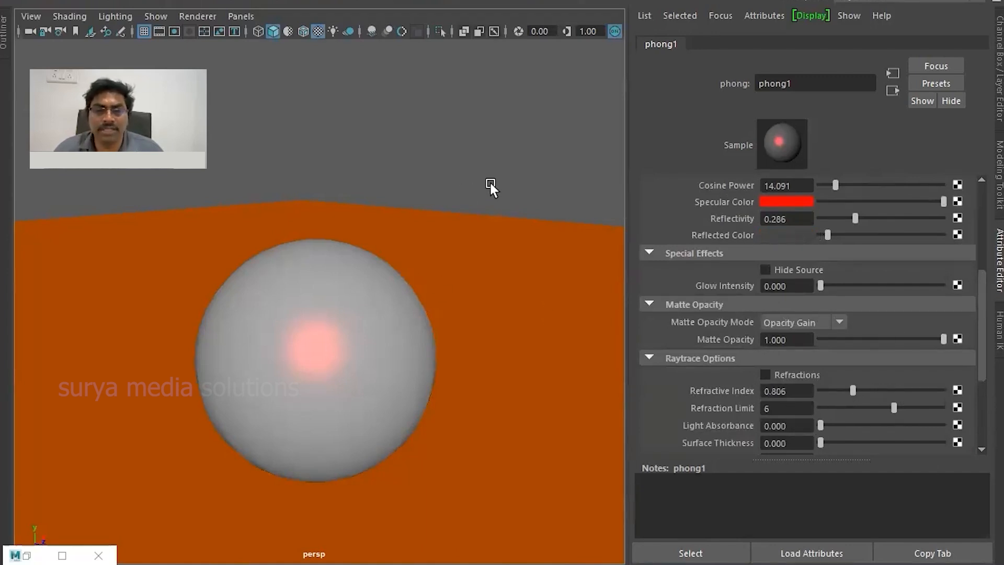
- Reselect the sphere and delete it, leaving only the ground plane in the scene
{"action": "left_click", "coordinate": [490, 183]}
{"action": "right_click", "coordinate": [311, 307]}
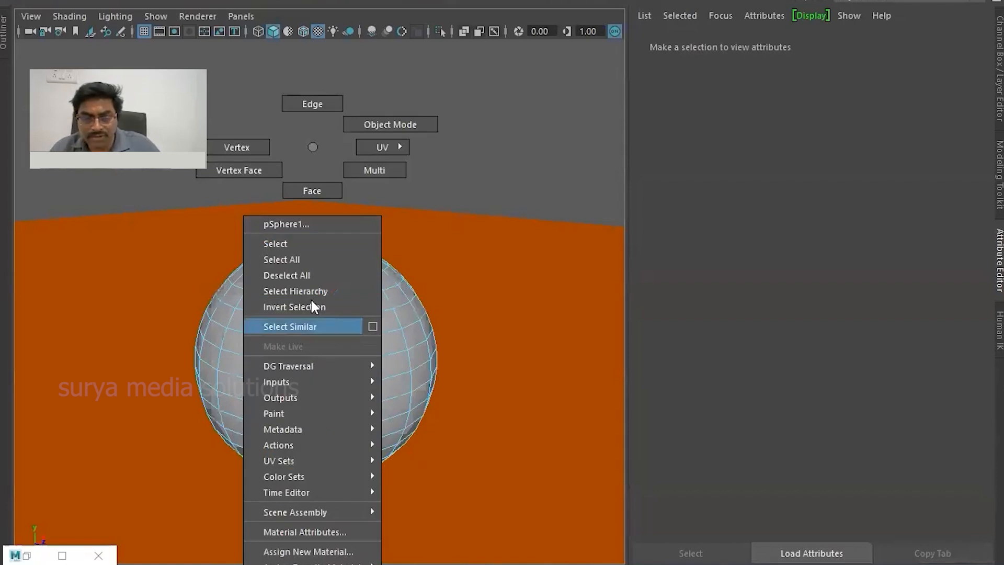
{"action": "left_click", "coordinate": [311, 242]}
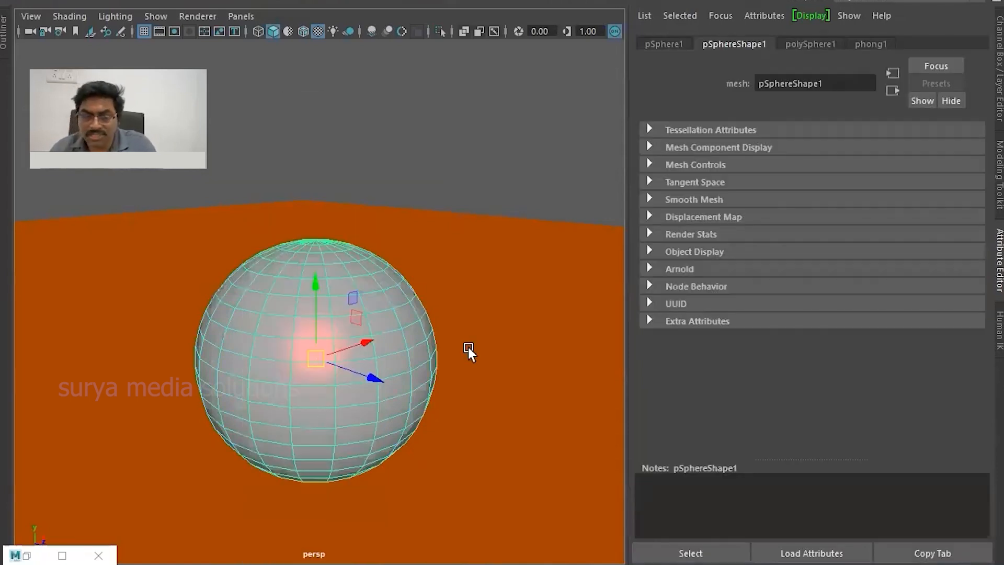
{"action": "scroll", "coordinate": [369, 377], "scroll_direction": "down", "scroll_amount": 5}
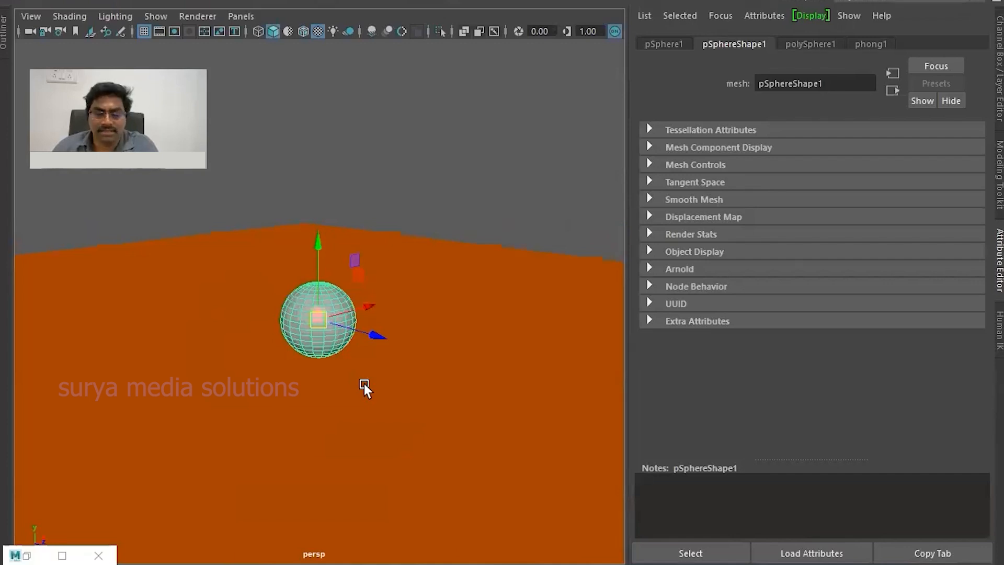
{"action": "key", "text": "Delete"}
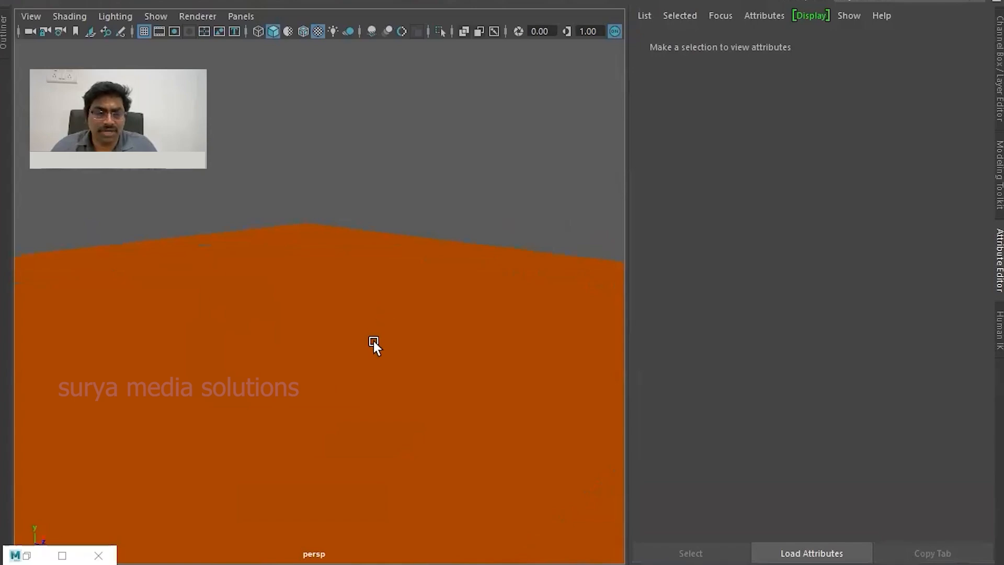
- Select the ground plane and connect a Checker texture to the color of its Blinn material
{"action": "right_click_drag", "start_coordinate": [306, 307], "coordinate": [273, 245]}
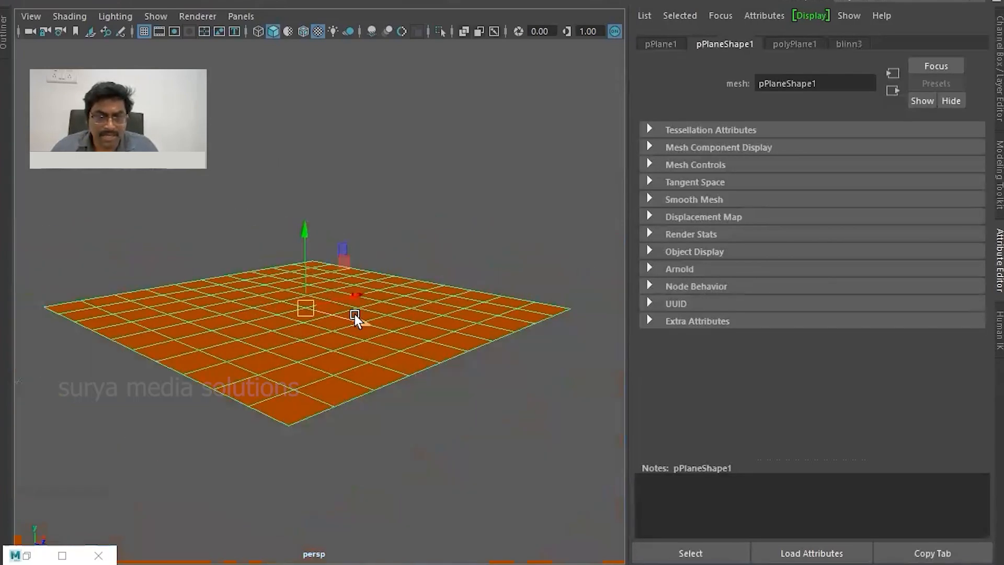
{"action": "scroll", "coordinate": [399, 349], "scroll_direction": "up", "scroll_amount": 3}
{"action": "left_click", "coordinate": [855, 42]}
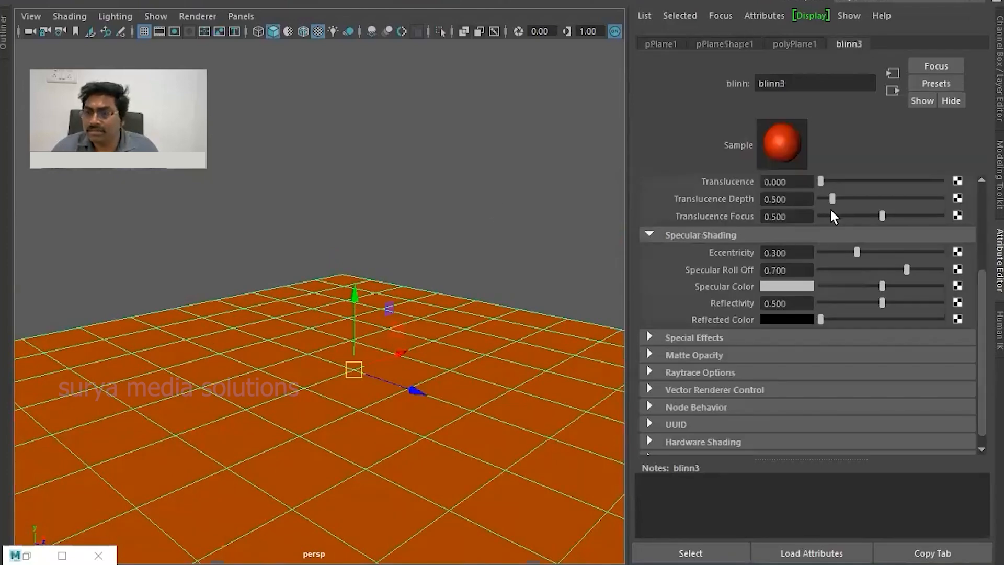
{"action": "scroll", "coordinate": [835, 220], "scroll_direction": "up", "scroll_amount": 3}
{"action": "left_click", "coordinate": [957, 221]}
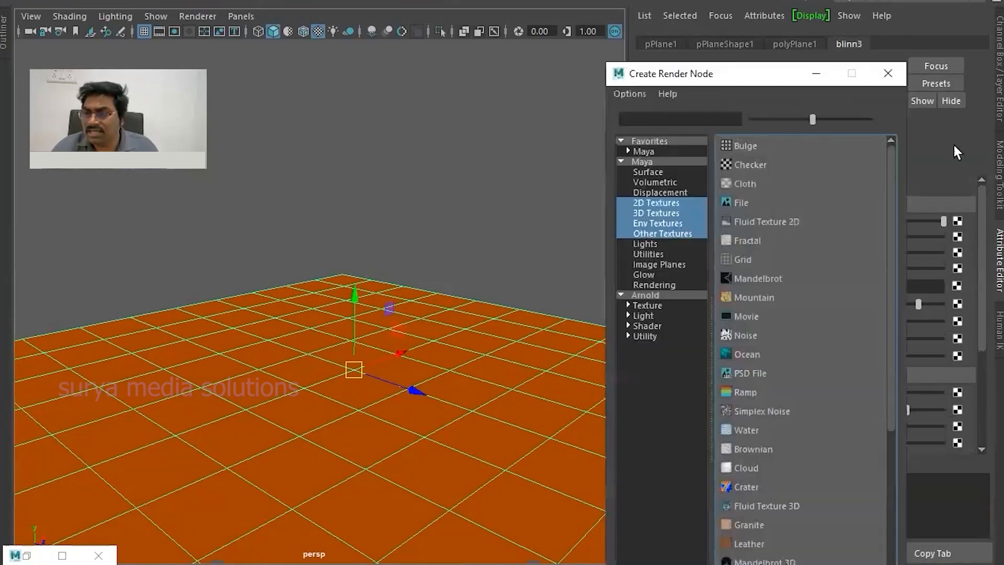
{"action": "left_click_drag", "start_coordinate": [745, 89], "coordinate": [763, 48]}
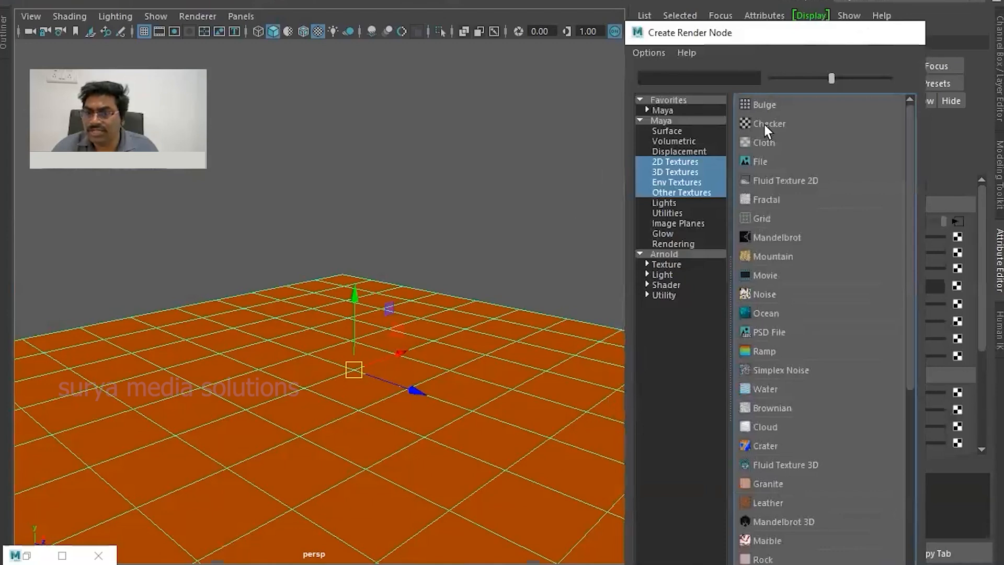
{"action": "left_click", "coordinate": [764, 124]}
{"action": "scroll", "coordinate": [471, 355], "scroll_direction": "up", "scroll_amount": 6}
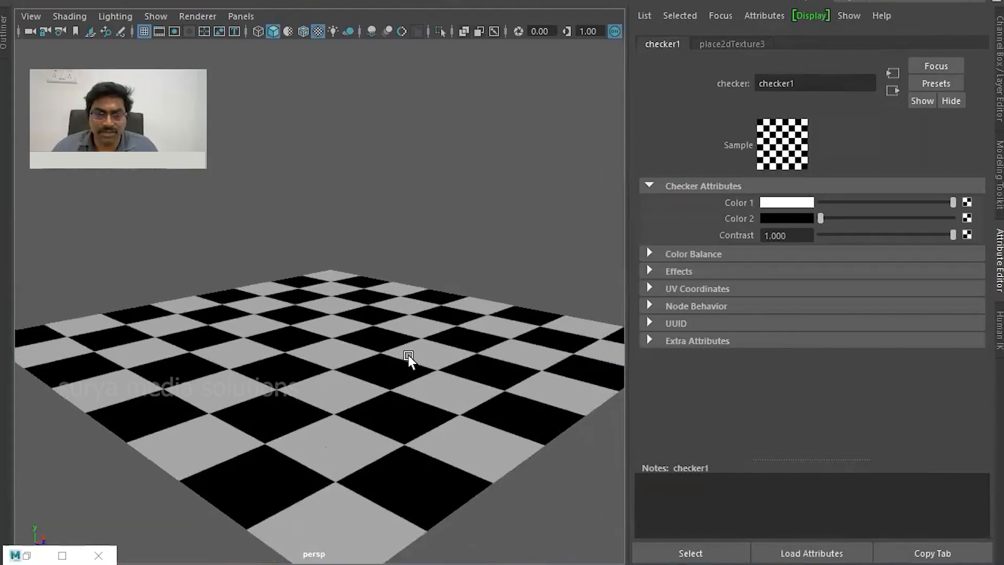
- Set the checker texture's 2D placement Repeat UV to 20 by 20
{"action": "left_click", "coordinate": [731, 44]}
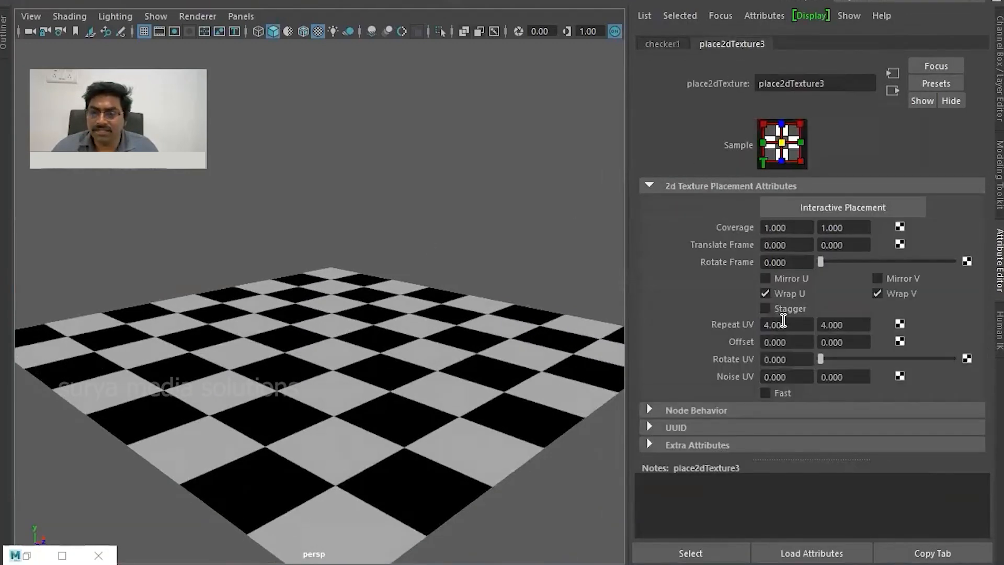
{"action": "left_click", "coordinate": [784, 324]}
{"action": "type", "text": "20"}
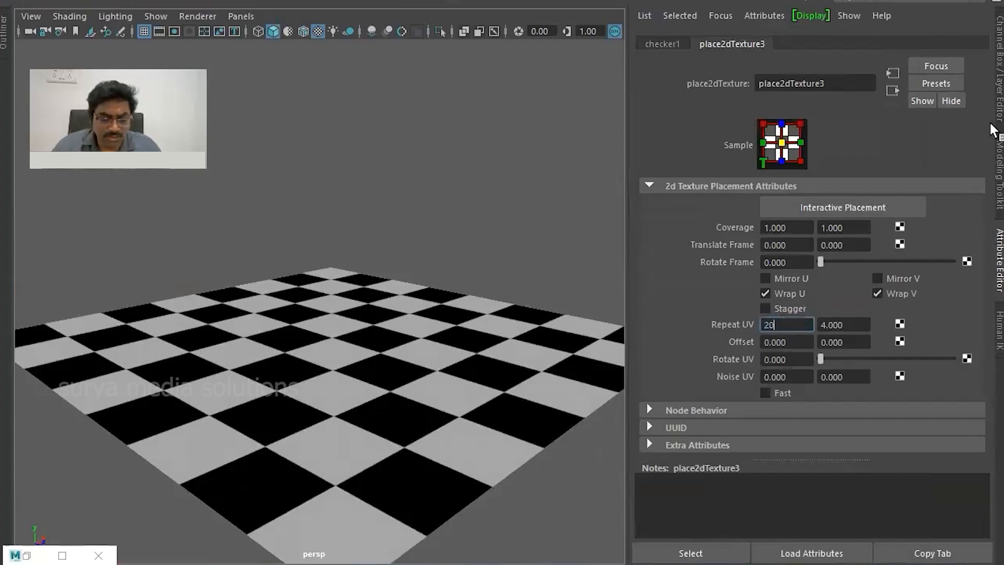
{"action": "key", "text": "Tab"}
{"action": "type", "text": "20"}
{"action": "key", "text": "Return"}
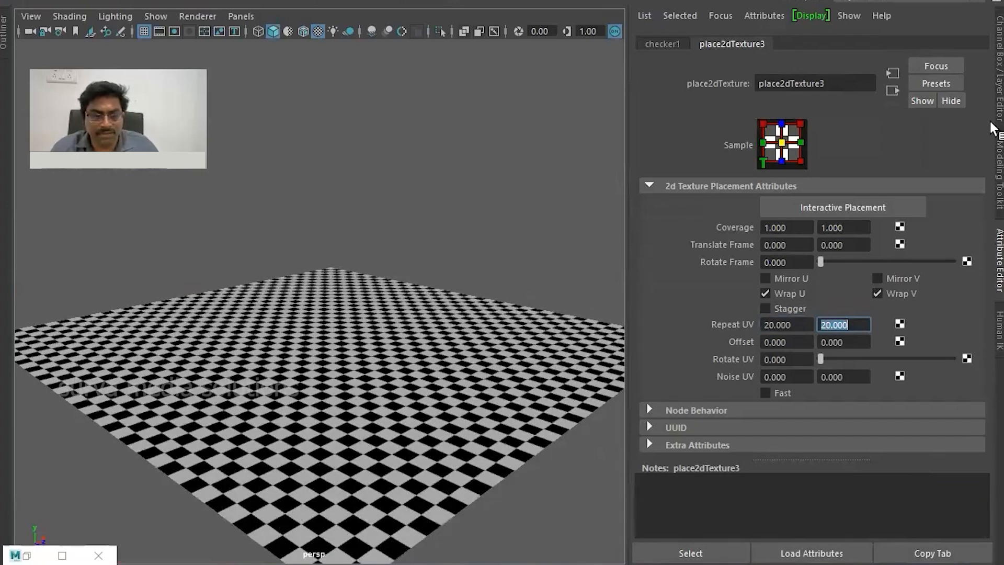
- Set the checker texture's Color 1 to green and its Color 2 to a pinkish red
{"action": "left_click_drag", "start_coordinate": [513, 145], "coordinate": [520, 279], "text": "alt"}
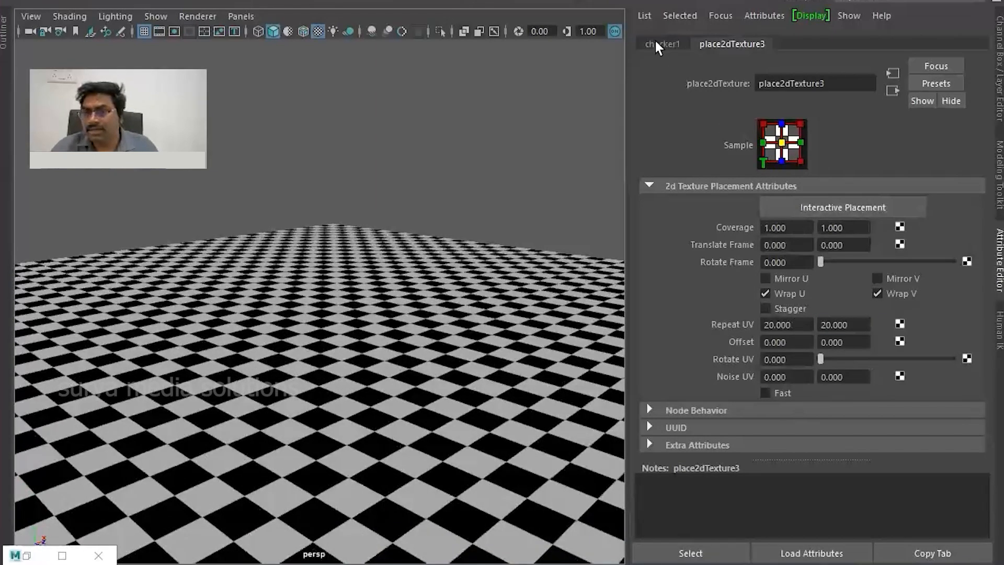
{"action": "left_click", "coordinate": [658, 44]}
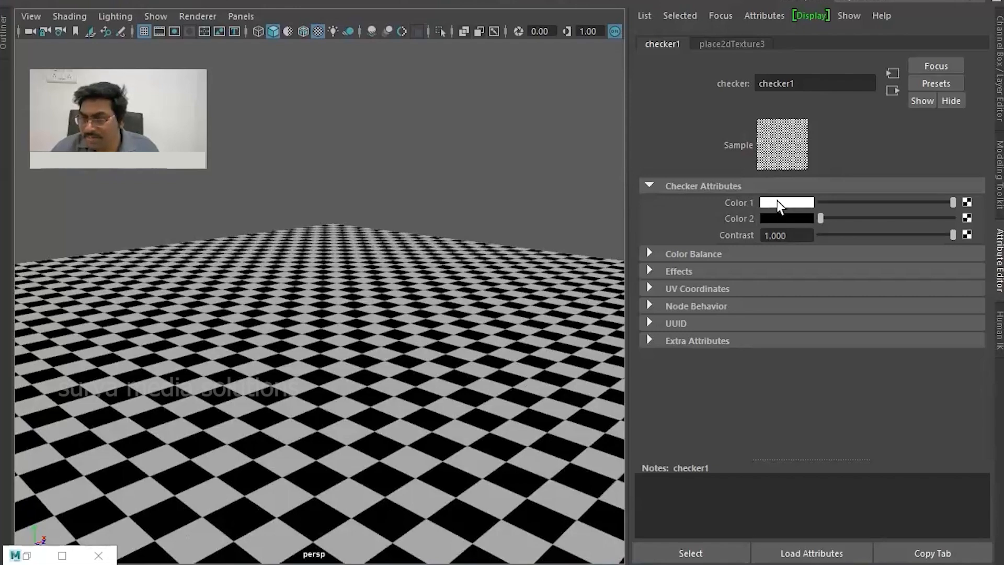
{"action": "left_click", "coordinate": [792, 203]}
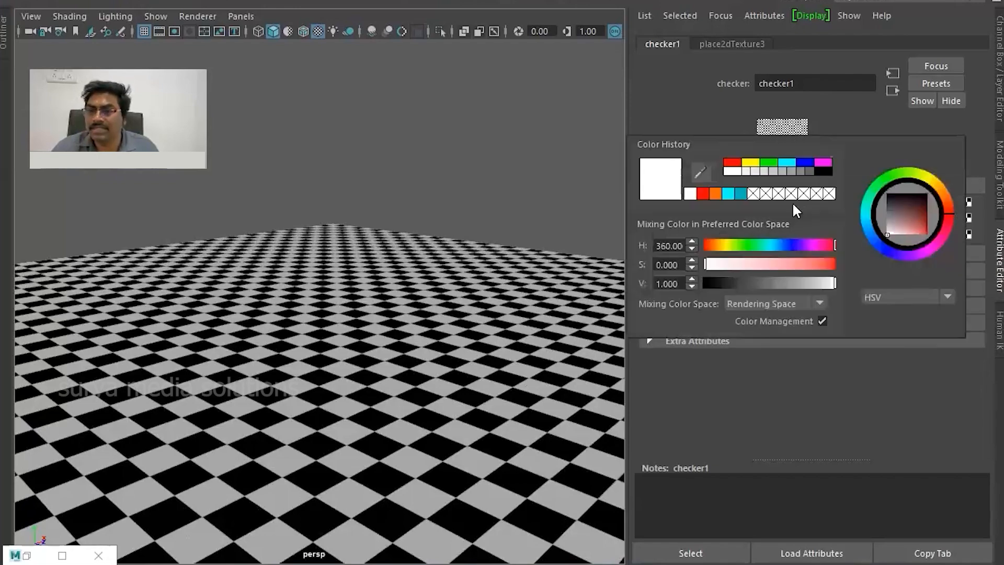
{"action": "left_click", "coordinate": [764, 162]}
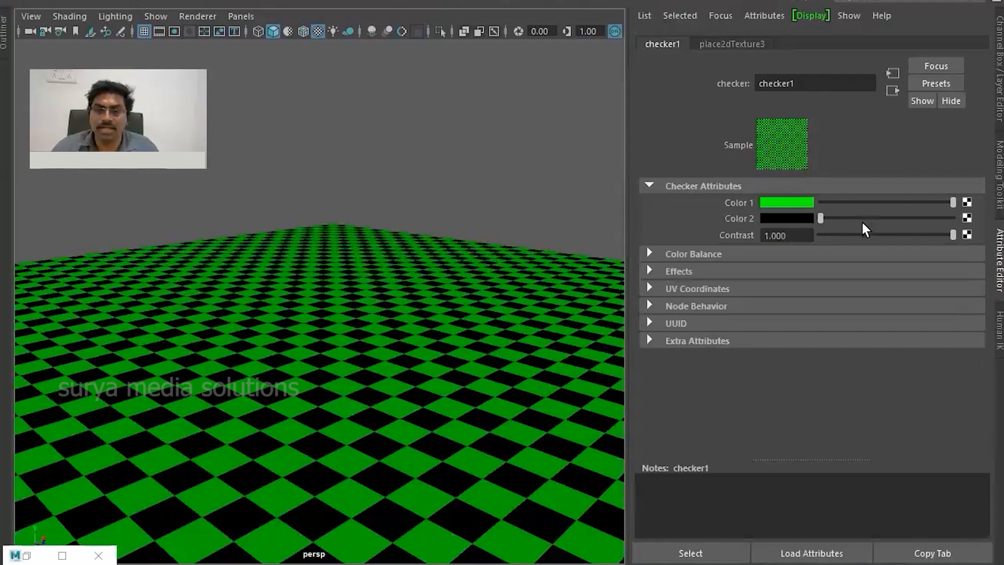
{"action": "left_click", "coordinate": [789, 220]}
{"action": "left_click", "coordinate": [944, 228]}
{"action": "mouse_move", "coordinate": [911, 241]}
{"action": "left_mouse_down"}
{"action": "mouse_move", "coordinate": [923, 253]}
{"action": "mouse_move", "coordinate": [934, 243]}
{"action": "left_mouse_up"}
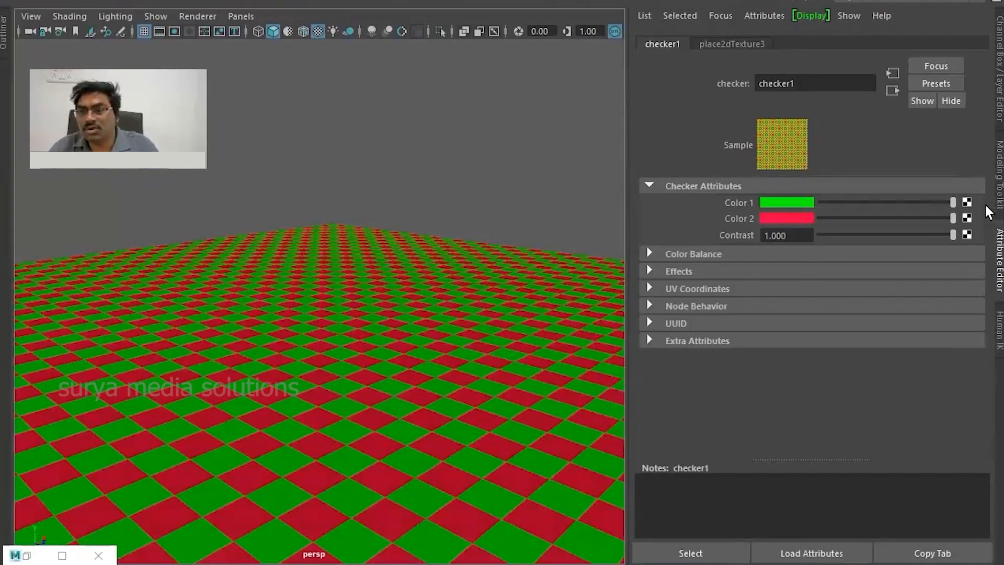
- Connect a Marble texture to the checker's Color 1
{"action": "left_click", "coordinate": [967, 201]}
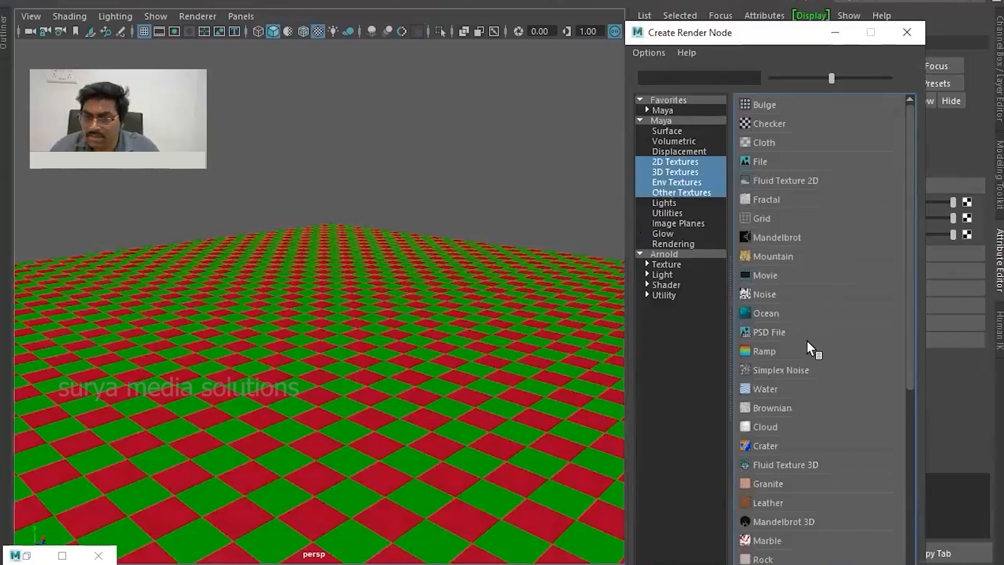
{"action": "scroll", "coordinate": [807, 345], "scroll_direction": "down", "scroll_amount": 3}
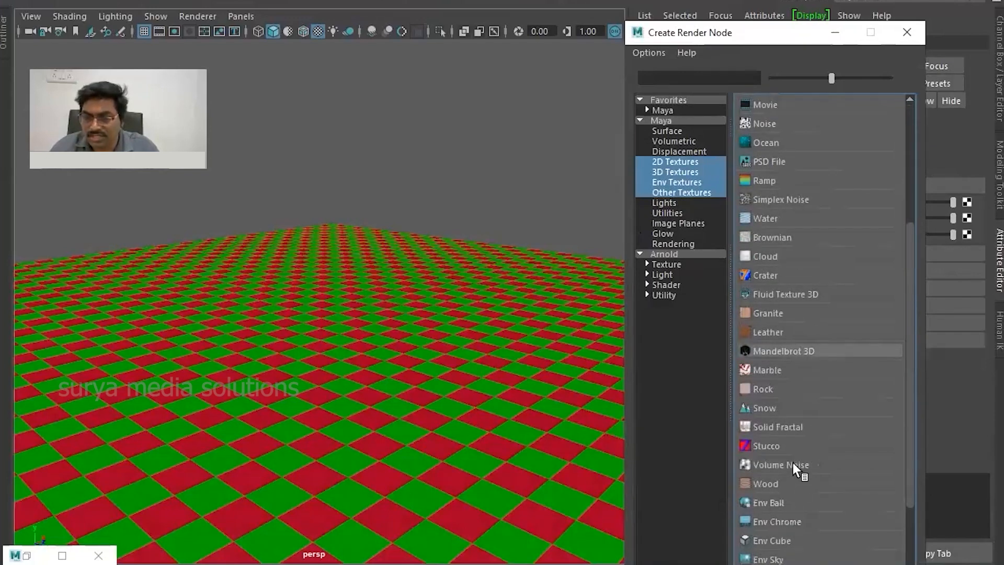
{"action": "left_click", "coordinate": [761, 371]}
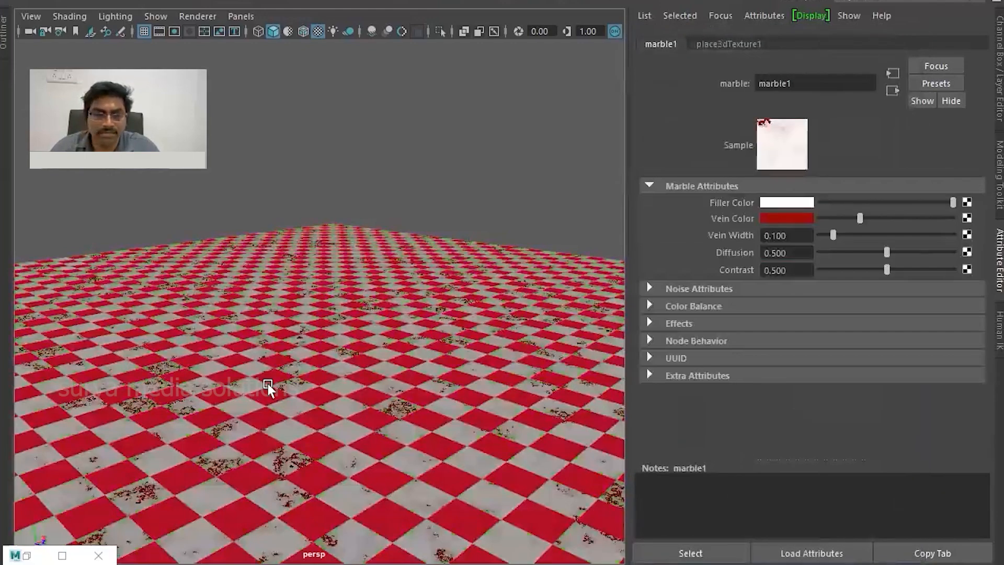
{"action": "scroll", "coordinate": [407, 385], "scroll_direction": "up", "scroll_amount": 3}
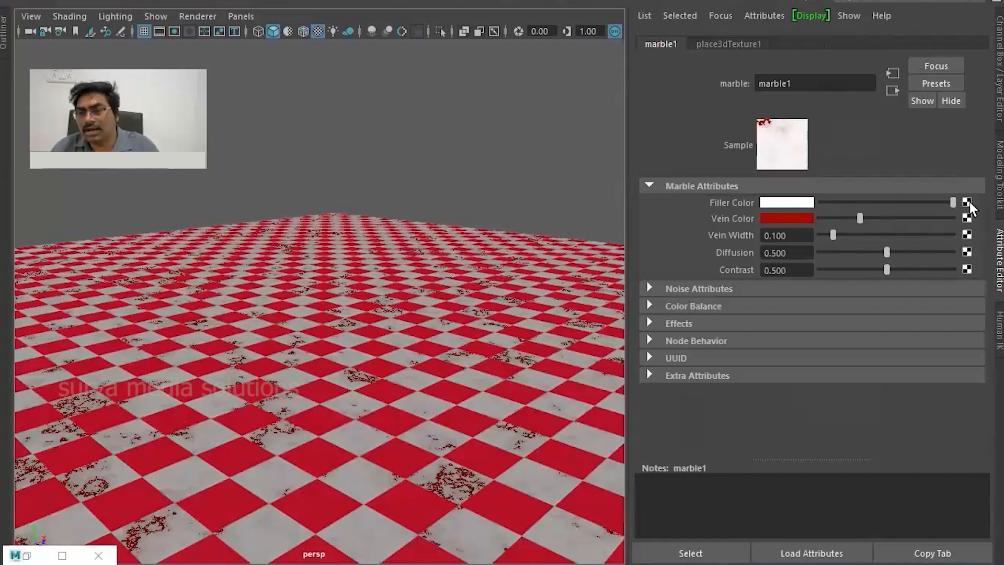
- Return to the checker texture and connect a Rock texture to its Color 2
{"action": "left_click", "coordinate": [892, 92]}
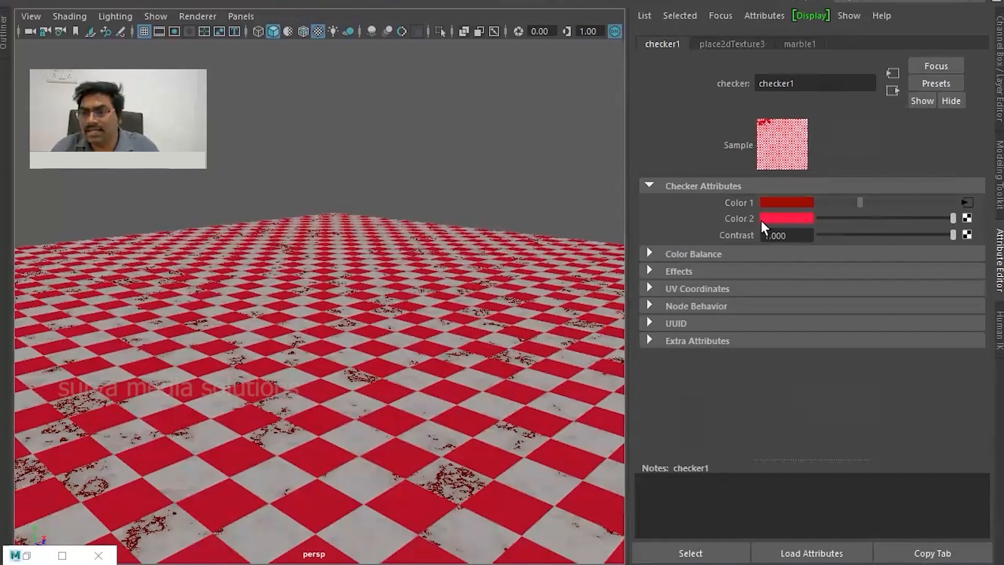
{"action": "left_click", "coordinate": [967, 218]}
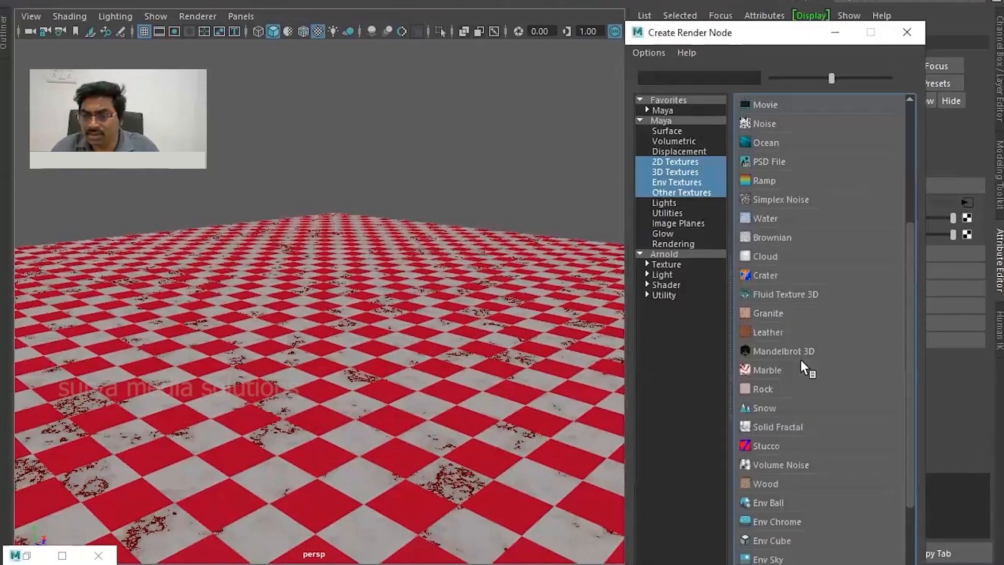
{"action": "left_click", "coordinate": [762, 390]}
{"action": "scroll", "coordinate": [347, 419], "scroll_direction": "up", "scroll_amount": 5}
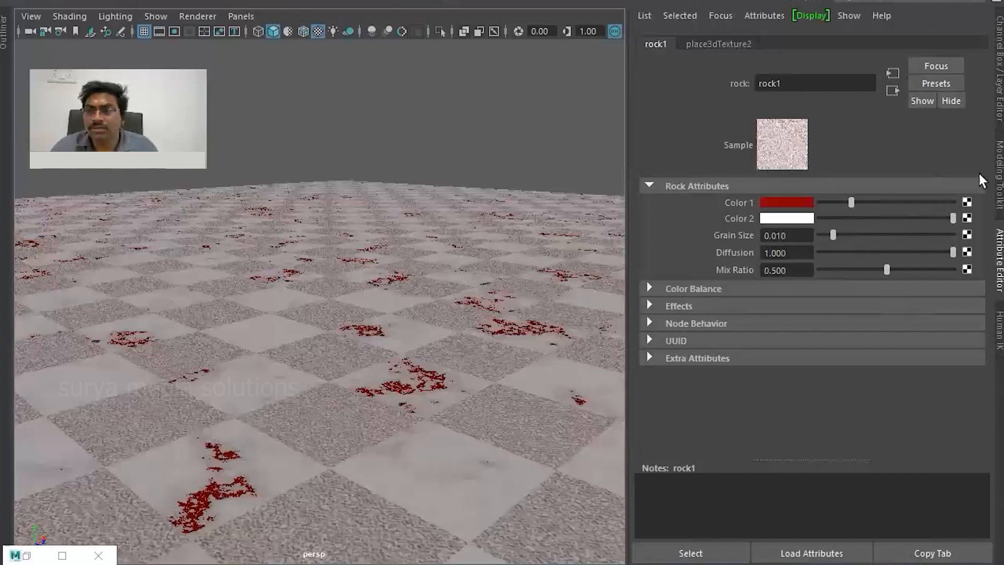
- Go back through the checker's Color 1 to the marble texture and connect a Water texture to its Filler Color
{"action": "left_click", "coordinate": [893, 90]}
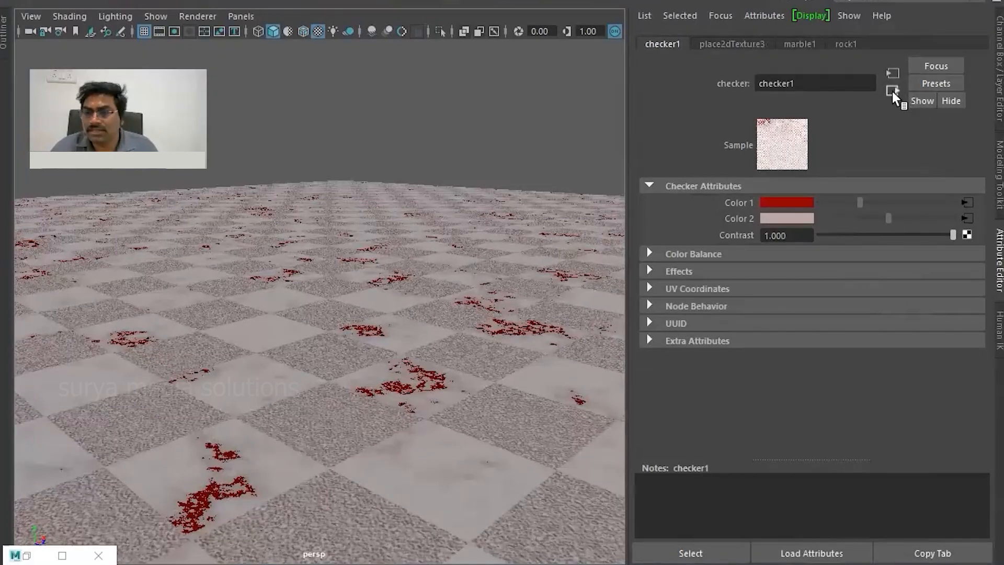
{"action": "left_click", "coordinate": [893, 89]}
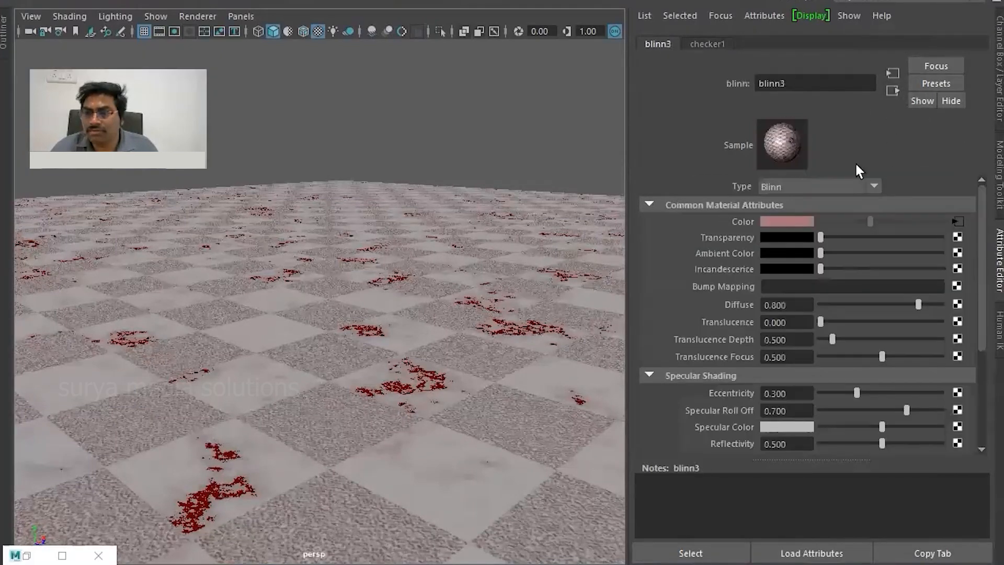
{"action": "left_click", "coordinate": [952, 221]}
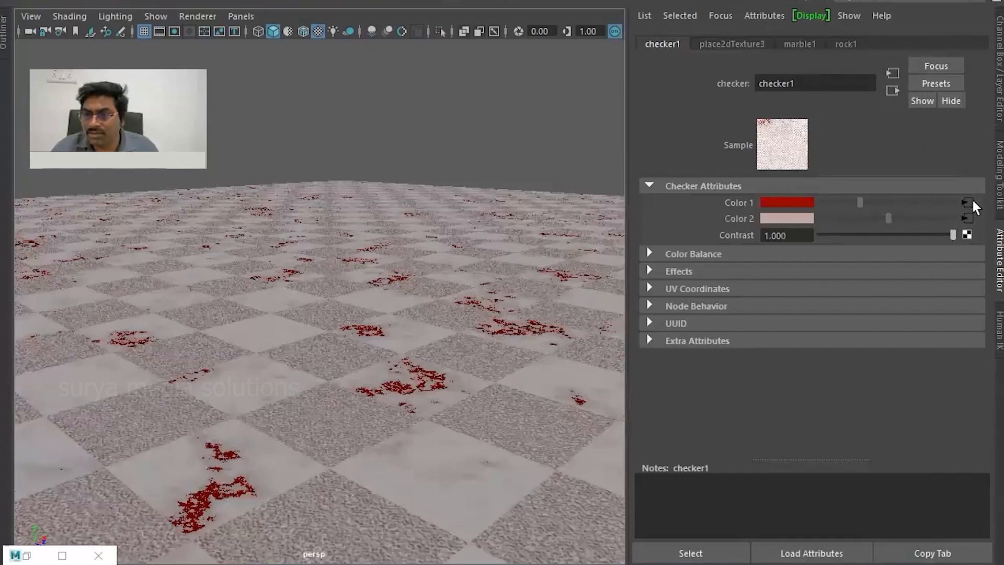
{"action": "left_click", "coordinate": [969, 202]}
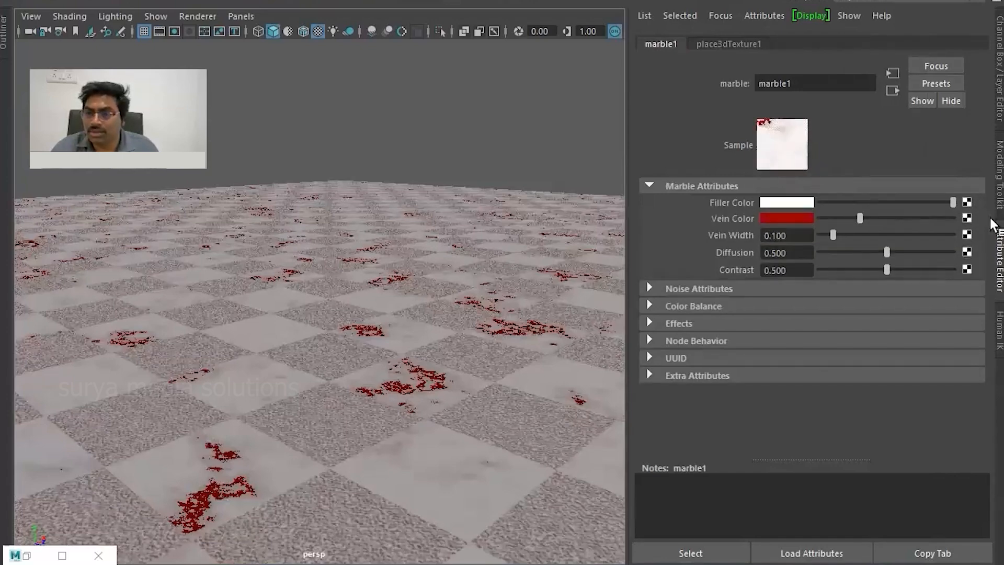
{"action": "left_click", "coordinate": [966, 202]}
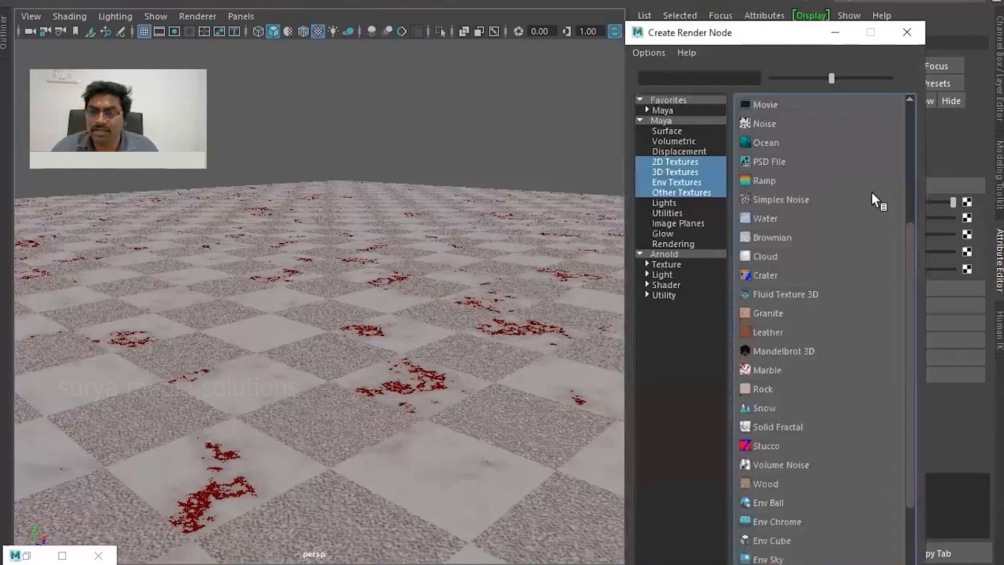
{"action": "left_click", "coordinate": [768, 219]}
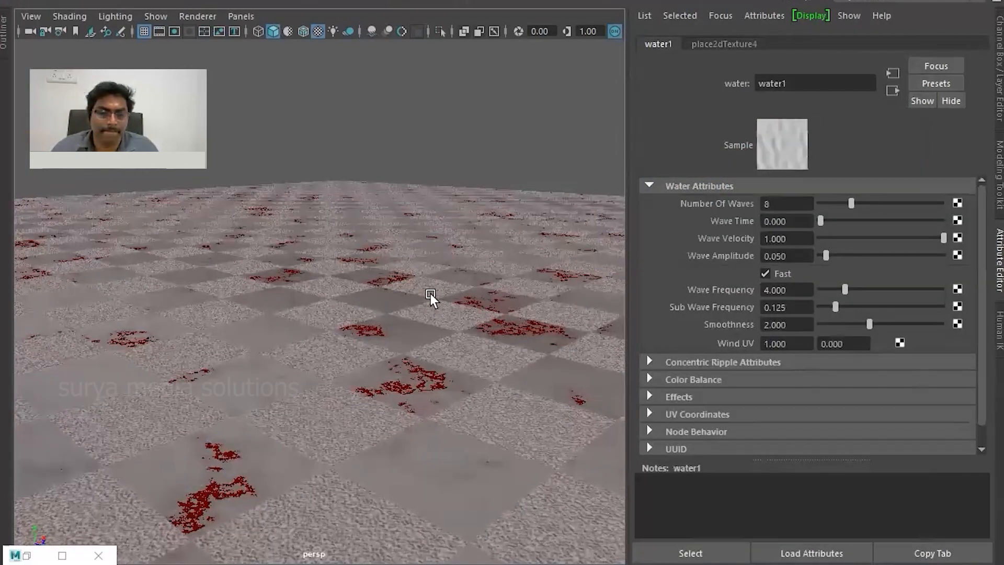
- Set the water texture's Number Of Waves to 6, Wave Time to about 0.325 and Wave Amplitude to about 0.292
{"action": "left_click_drag", "start_coordinate": [847, 203], "coordinate": [950, 224]}
{"action": "left_click_drag", "start_coordinate": [887, 229], "coordinate": [857, 259]}
{"action": "scroll", "coordinate": [423, 340], "scroll_direction": "down", "scroll_amount": 8}
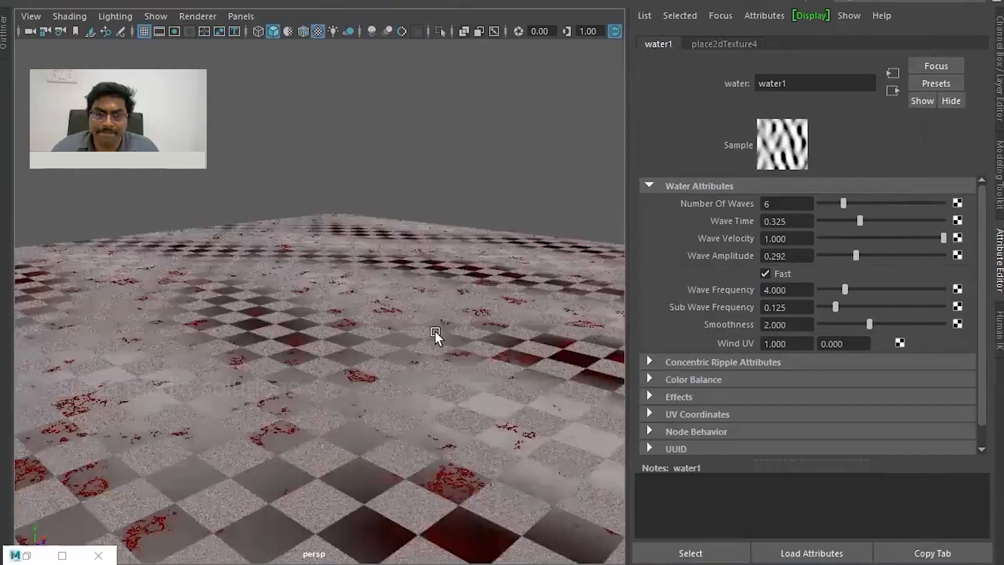
{"action": "scroll", "coordinate": [416, 391], "scroll_direction": "down", "scroll_amount": 8}
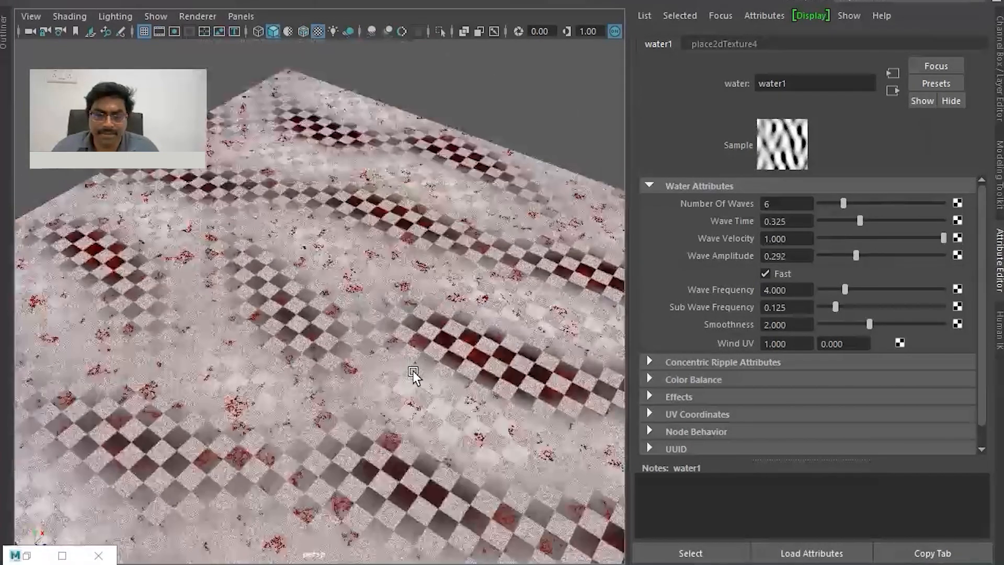
{"action": "scroll", "coordinate": [406, 349], "scroll_direction": "up", "scroll_amount": 15}
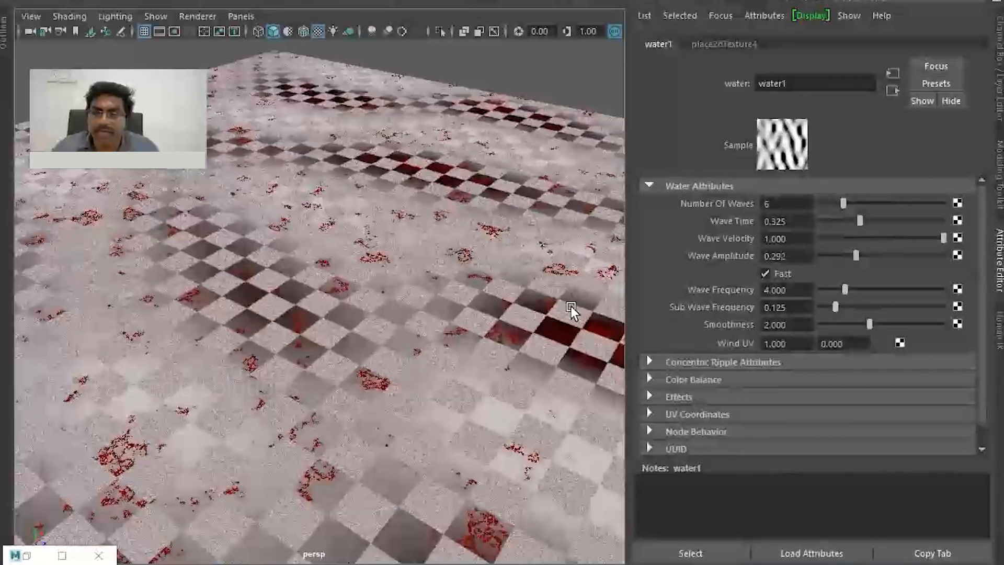
- Return to the marble texture and connect a Stucco texture to its Vein Color
{"action": "left_click", "coordinate": [881, 89]}
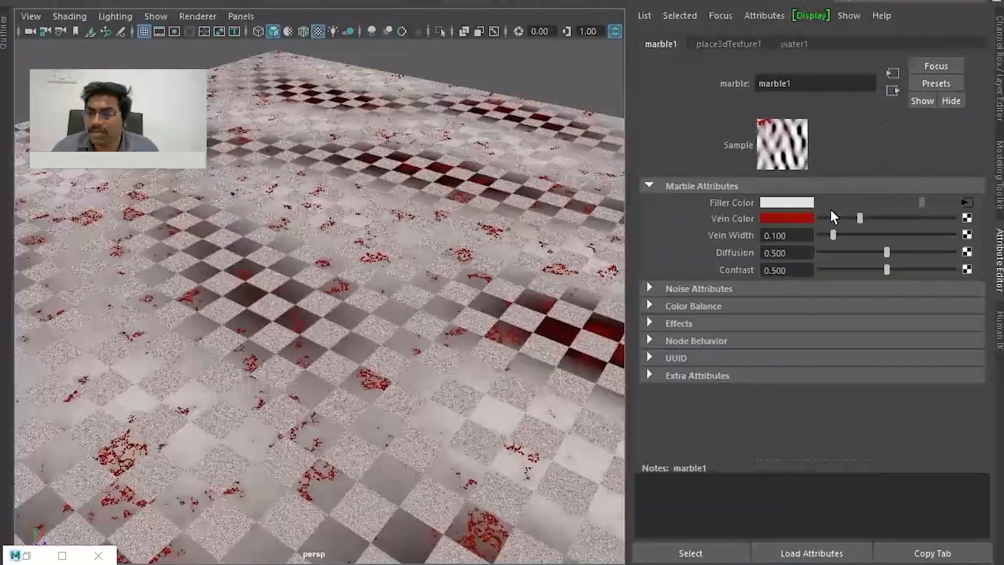
{"action": "left_click", "coordinate": [966, 219]}
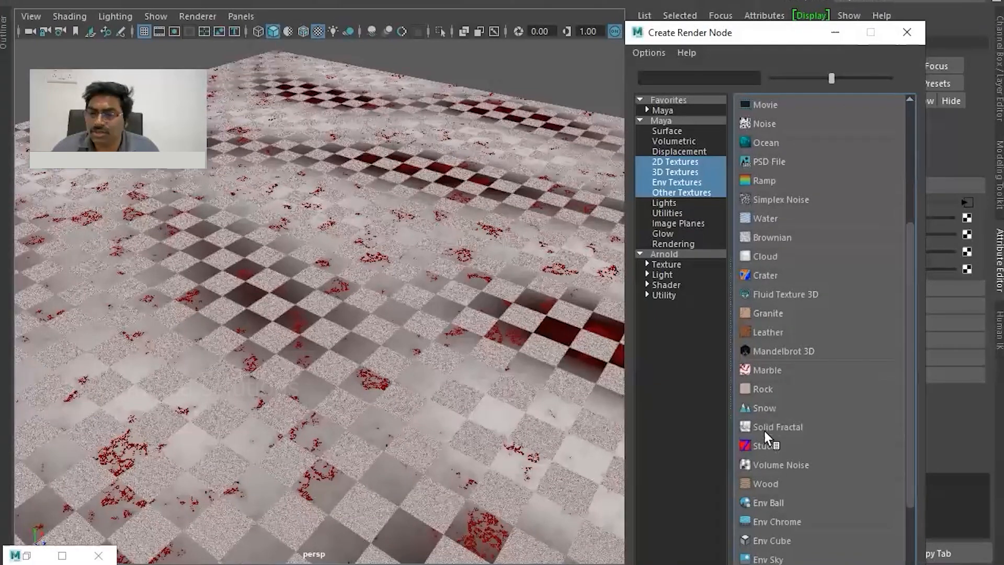
{"action": "left_click", "coordinate": [762, 448]}
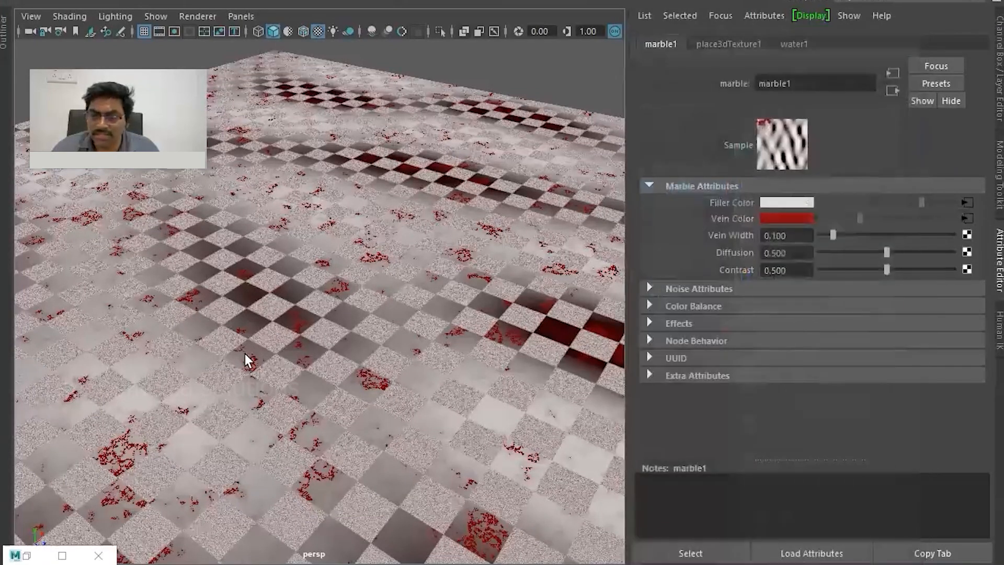
{"action": "scroll", "coordinate": [406, 343], "scroll_direction": "down", "scroll_amount": 5}
{"action": "scroll", "coordinate": [389, 350], "scroll_direction": "up", "scroll_amount": 6}
{"action": "left_click_drag", "start_coordinate": [377, 356], "coordinate": [424, 315], "text": "alt"}
{"action": "left_click_drag", "start_coordinate": [274, 340], "coordinate": [453, 207], "text": "alt"}
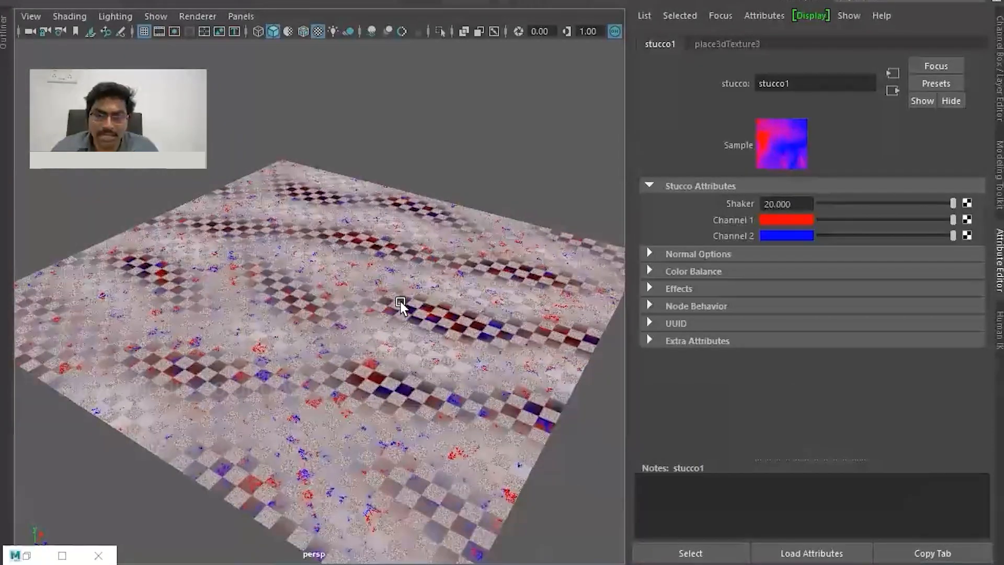
{"action": "scroll", "coordinate": [401, 303], "scroll_direction": "up", "scroll_amount": 2}
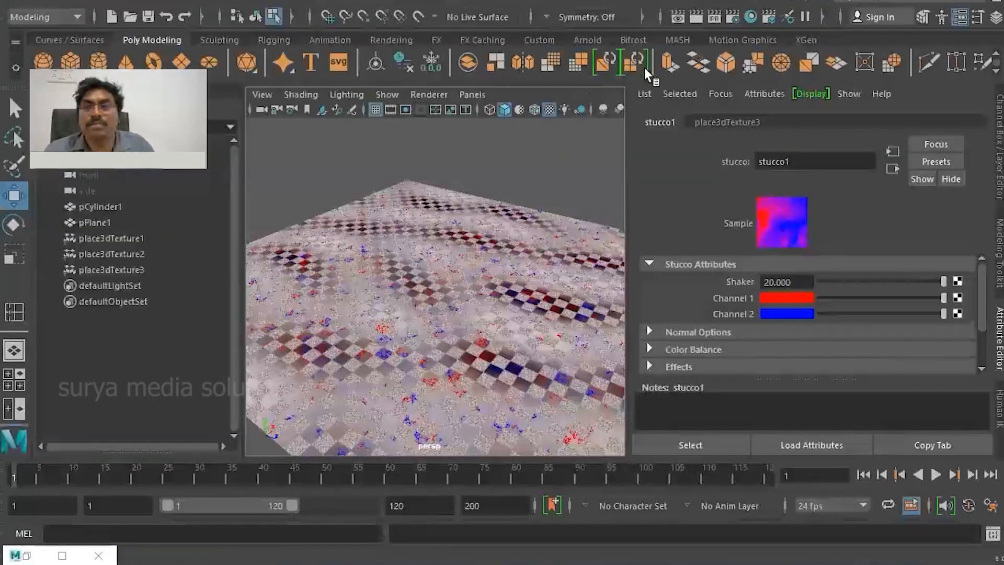
- Open the Hypershade and examine the connected texture nodes in its work area
{"action": "left_click", "coordinate": [753, 16]}
{"action": "scroll", "coordinate": [456, 365], "scroll_direction": "down", "scroll_amount": 4}
{"action": "scroll", "coordinate": [521, 376], "scroll_direction": "up", "scroll_amount": 2}
{"action": "scroll", "coordinate": [520, 378], "scroll_direction": "down", "scroll_amount": 5}
{"action": "scroll", "coordinate": [528, 380], "scroll_direction": "down", "scroll_amount": 3}
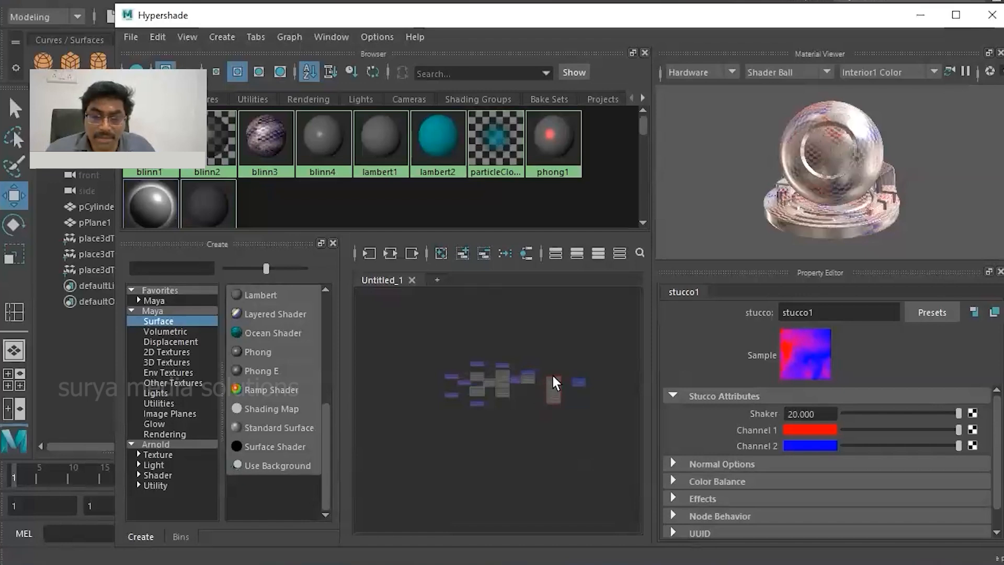
{"action": "scroll", "coordinate": [555, 360], "scroll_direction": "up", "scroll_amount": 3}
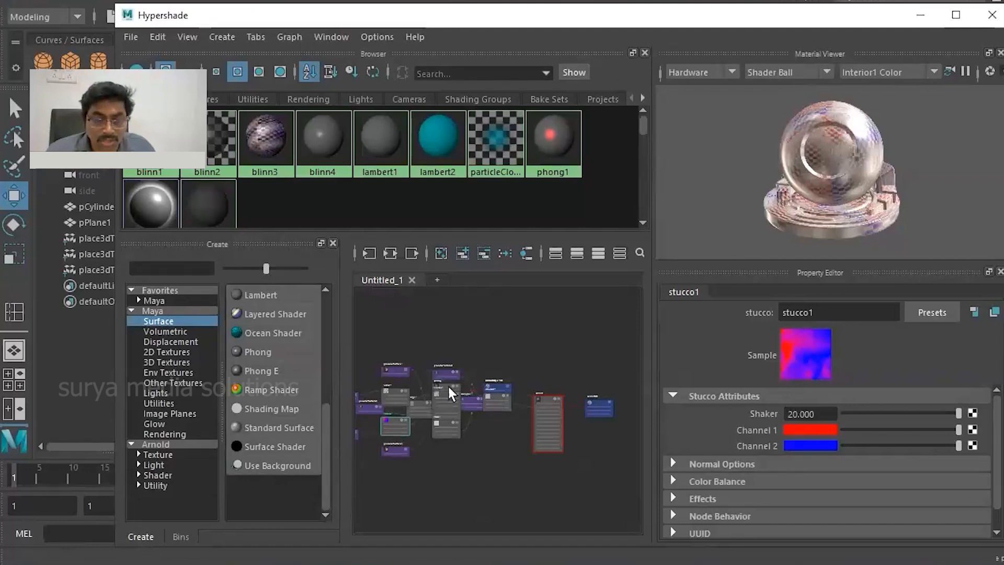
{"action": "scroll", "coordinate": [449, 387], "scroll_direction": "up", "scroll_amount": 3}
{"action": "middle_click_drag", "start_coordinate": [463, 412], "coordinate": [586, 381]}
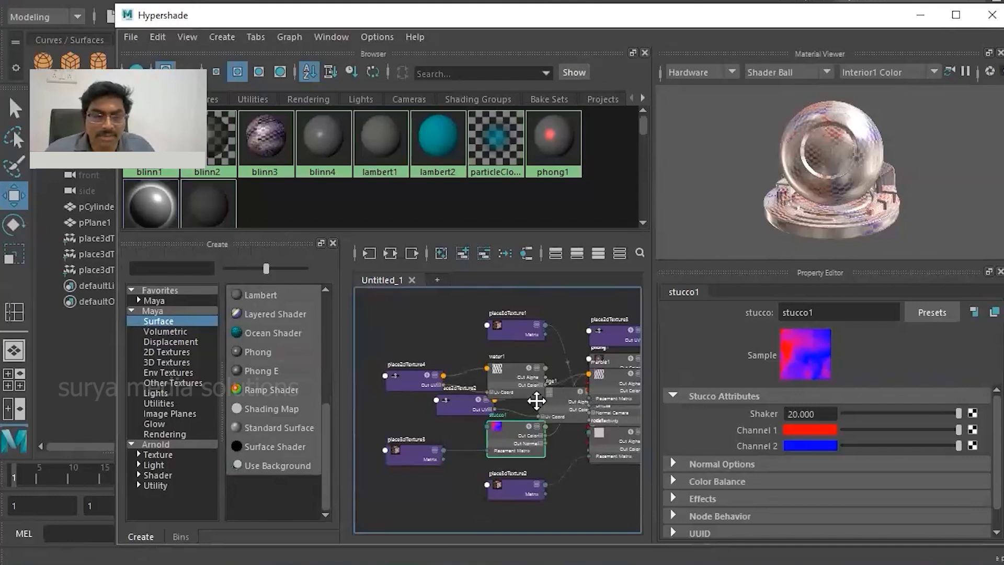
{"action": "middle_click_drag", "start_coordinate": [537, 401], "coordinate": [512, 396]}
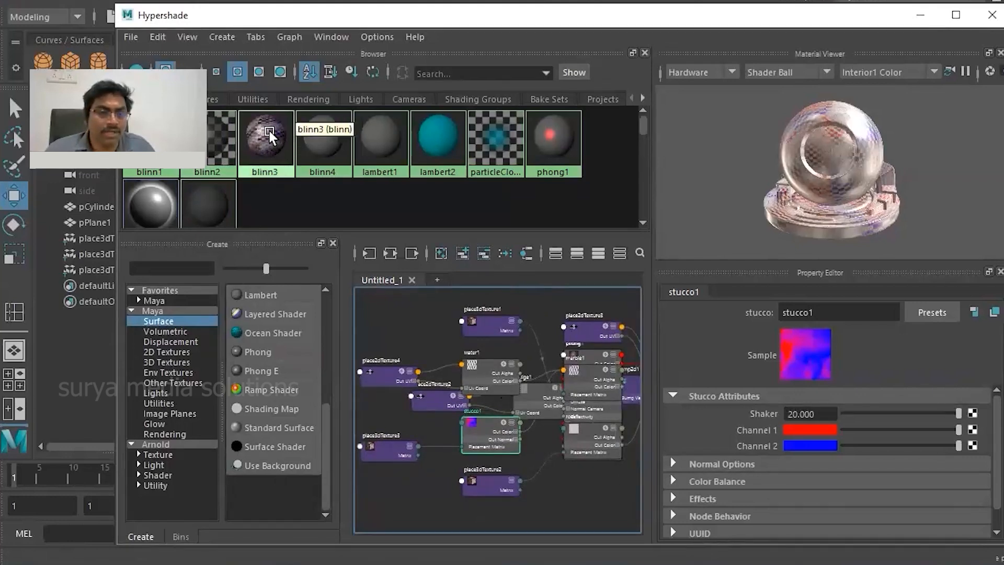
- Graph the network of the ground plane's blinn3 material and examine its connected checker, marble and rock nodes
{"action": "right_click_drag", "start_coordinate": [269, 135], "coordinate": [271, 174]}
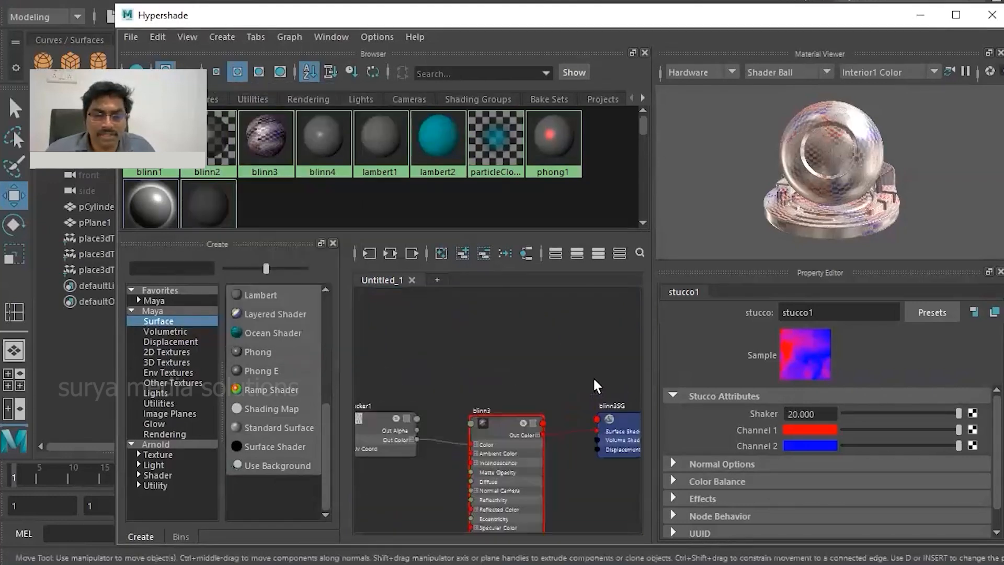
{"action": "middle_click_drag", "start_coordinate": [594, 380], "coordinate": [635, 279], "text": "alt"}
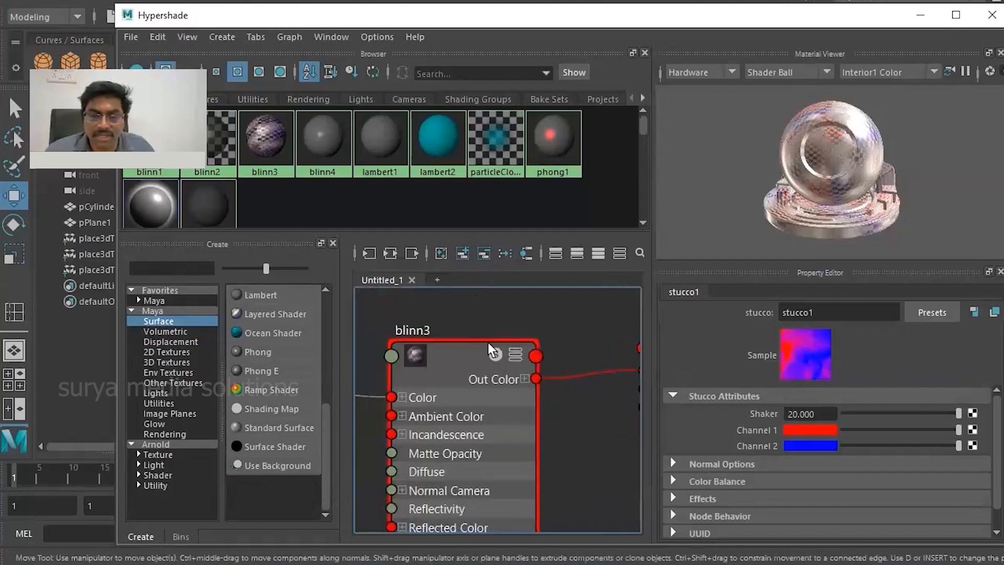
{"action": "middle_click_drag", "start_coordinate": [523, 334], "coordinate": [575, 333], "text": "alt"}
{"action": "left_click", "coordinate": [500, 356]}
{"action": "middle_click_drag", "start_coordinate": [399, 446], "coordinate": [622, 465], "text": "alt"}
{"action": "middle_click_drag", "start_coordinate": [490, 404], "coordinate": [595, 447], "text": "alt"}
{"action": "left_click", "coordinate": [544, 437]}
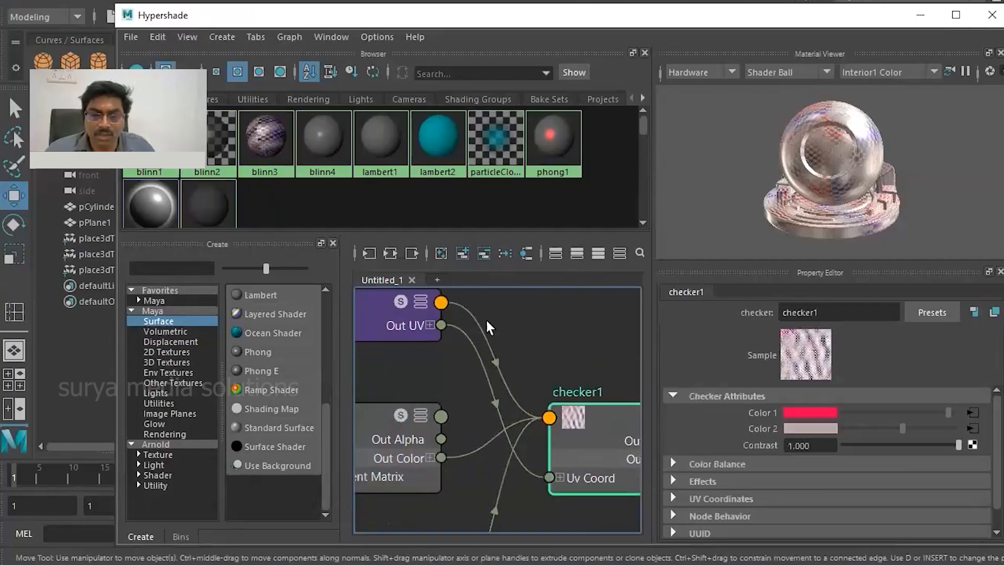
{"action": "scroll", "coordinate": [460, 445], "scroll_direction": "down", "scroll_amount": 5}
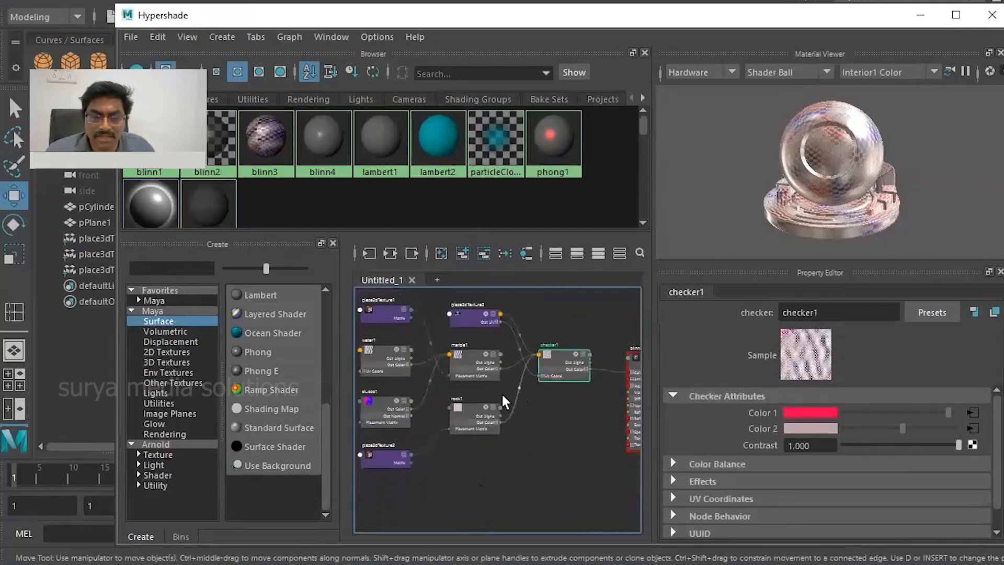
{"action": "scroll", "coordinate": [472, 342], "scroll_direction": "up", "scroll_amount": 6}
{"action": "middle_click_drag", "start_coordinate": [471, 376], "coordinate": [484, 311], "text": "alt"}
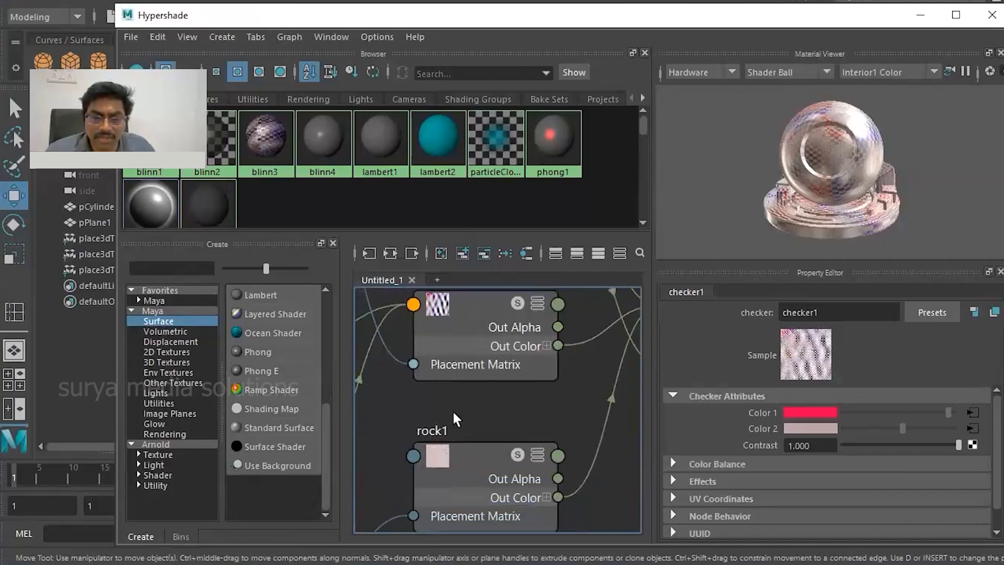
- Examine the water, stucco, marble and rock nodes and their connections across the whole blinn3 shading network
{"action": "scroll", "coordinate": [459, 445], "scroll_direction": "down", "scroll_amount": 2}
{"action": "scroll", "coordinate": [459, 446], "scroll_direction": "down", "scroll_amount": 2}
{"action": "middle_click_drag", "start_coordinate": [459, 445], "coordinate": [553, 389], "text": "alt"}
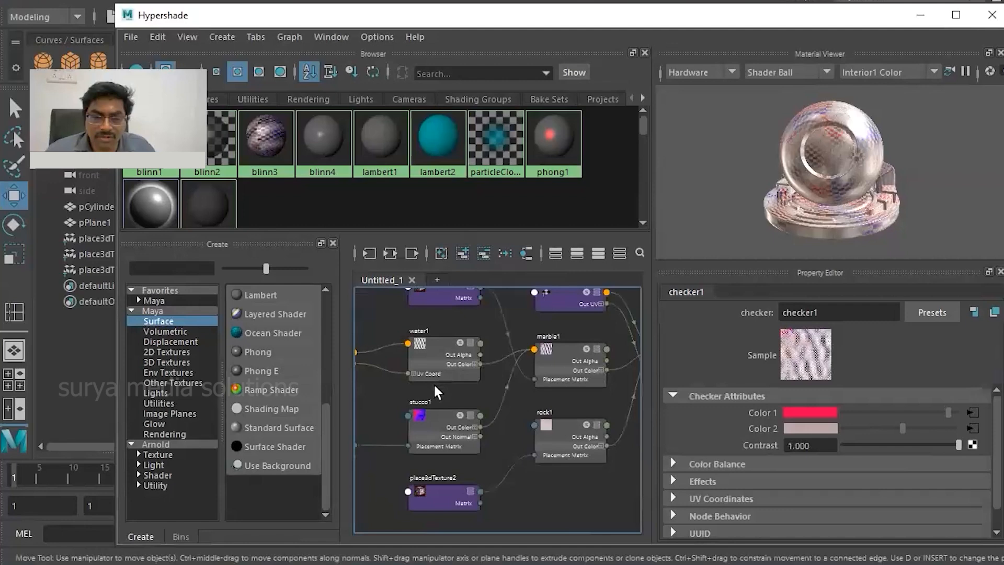
{"action": "scroll", "coordinate": [434, 386], "scroll_direction": "up", "scroll_amount": 2}
{"action": "scroll", "coordinate": [431, 437], "scroll_direction": "down", "scroll_amount": 4}
{"action": "mouse_move", "coordinate": [432, 438]}
{"action": "middle_mouse_down", "text": "alt"}
{"action": "mouse_move", "coordinate": [563, 405]}
{"action": "mouse_move", "coordinate": [402, 396]}
{"action": "mouse_move", "coordinate": [450, 408]}
{"action": "mouse_move", "coordinate": [420, 393]}
{"action": "middle_mouse_up", "text": "alt"}
{"action": "scroll", "coordinate": [421, 393], "scroll_direction": "down", "scroll_amount": 4}
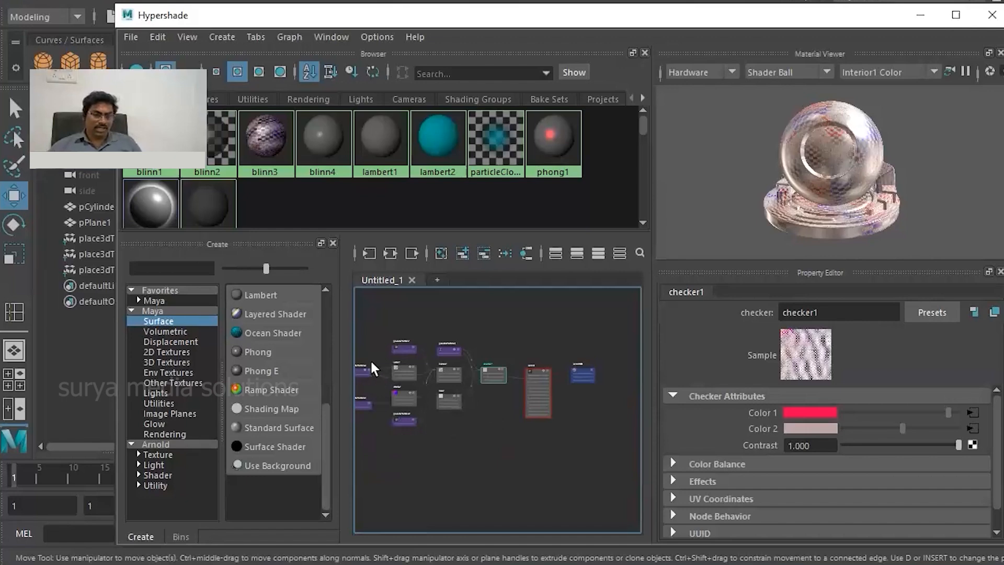
{"action": "scroll", "coordinate": [456, 374], "scroll_direction": "down", "scroll_amount": 2}
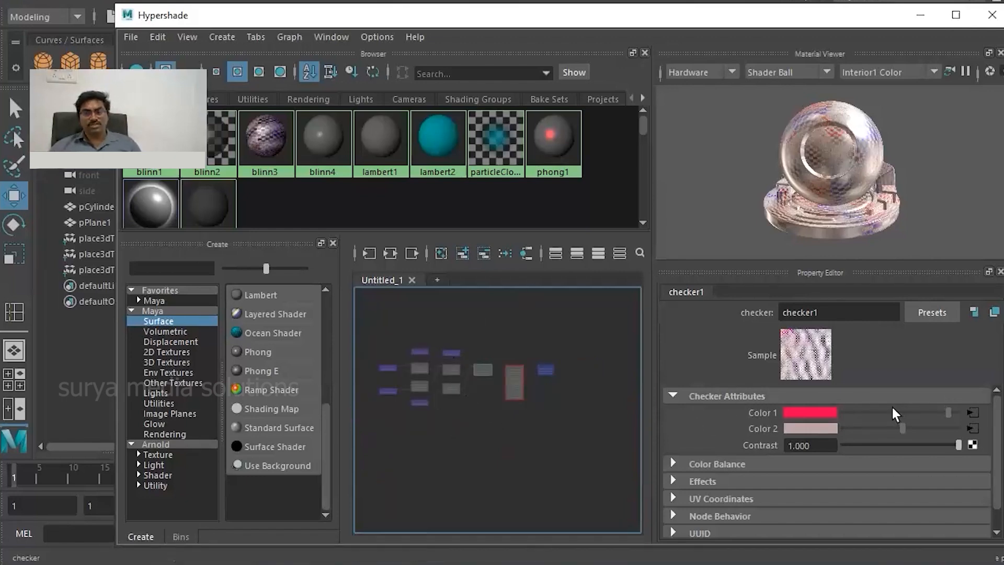
- Remove the connection between the checker1 texture's Out Color and the blinn3 material's Color
{"action": "scroll", "coordinate": [519, 406], "scroll_direction": "up", "scroll_amount": 2}
{"action": "scroll", "coordinate": [460, 367], "scroll_direction": "up", "scroll_amount": 3}
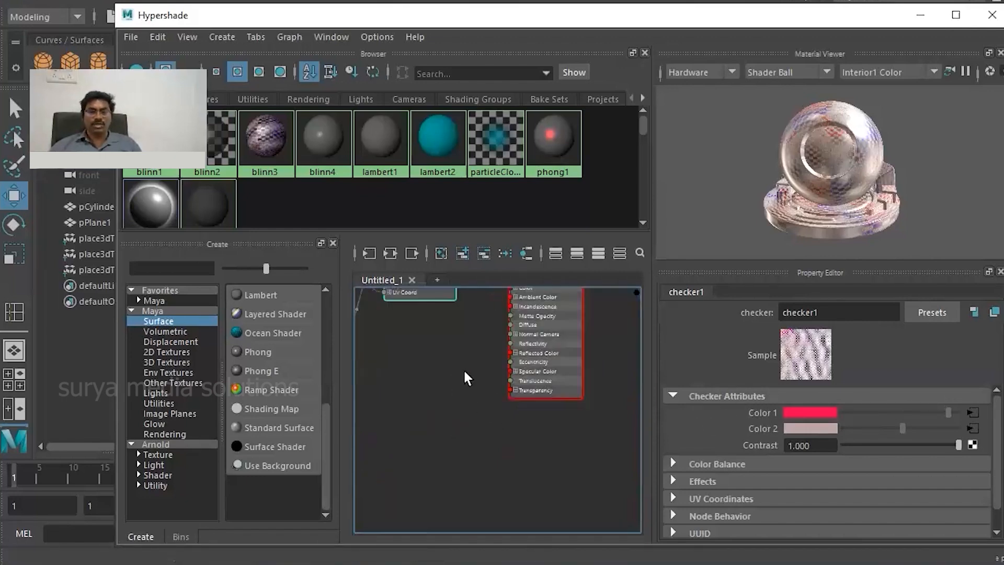
{"action": "middle_click_drag", "start_coordinate": [467, 355], "coordinate": [498, 466], "text": "alt"}
{"action": "left_click_drag", "start_coordinate": [503, 379], "coordinate": [515, 423]}
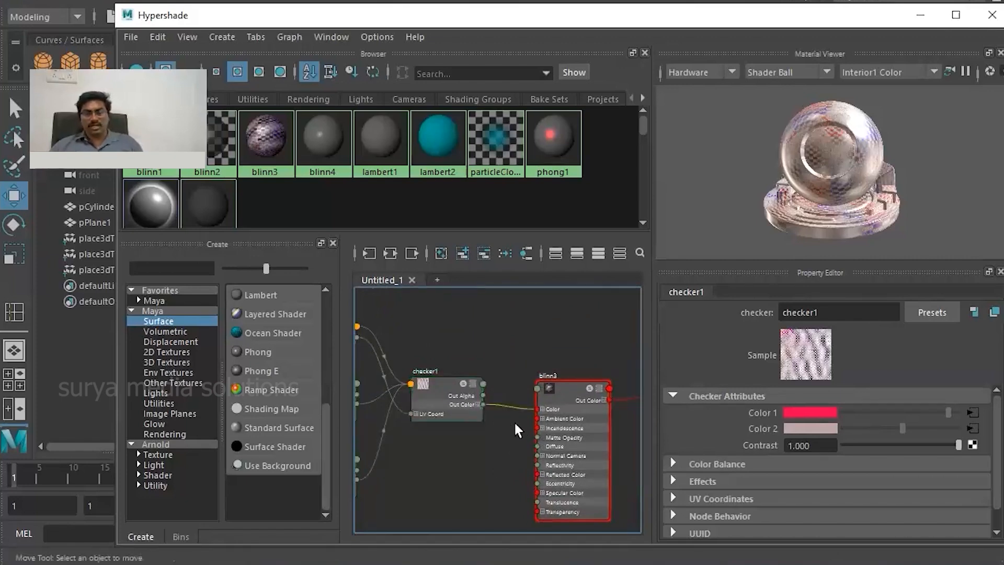
{"action": "key", "text": "Delete"}
- Connect checker1's Out Color to the Incandescence input of blinn3
{"action": "scroll", "coordinate": [495, 420], "scroll_direction": "up", "scroll_amount": 2}
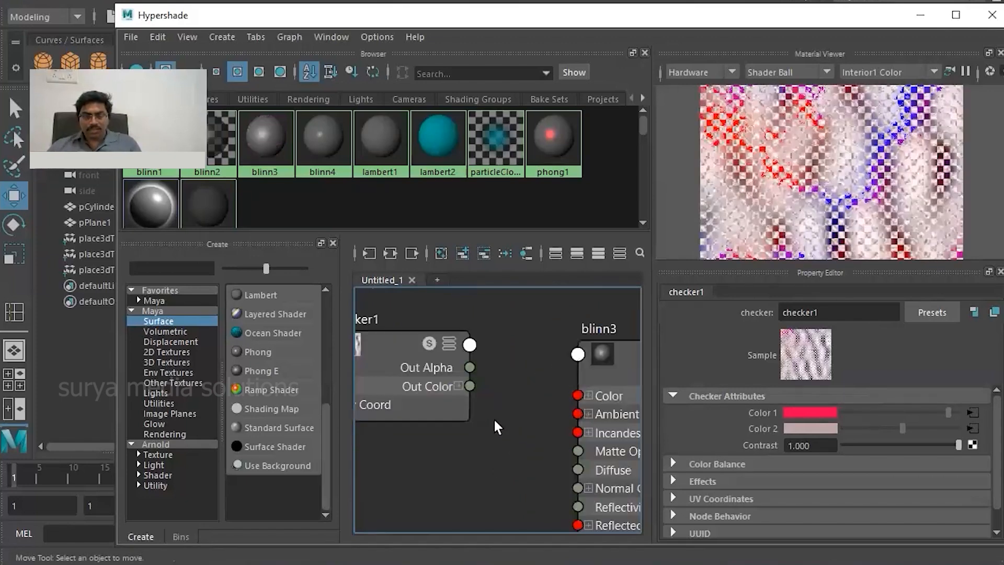
{"action": "left_click_drag", "start_coordinate": [485, 391], "coordinate": [579, 416]}
{"action": "scroll", "coordinate": [565, 434], "scroll_direction": "down", "scroll_amount": 2}
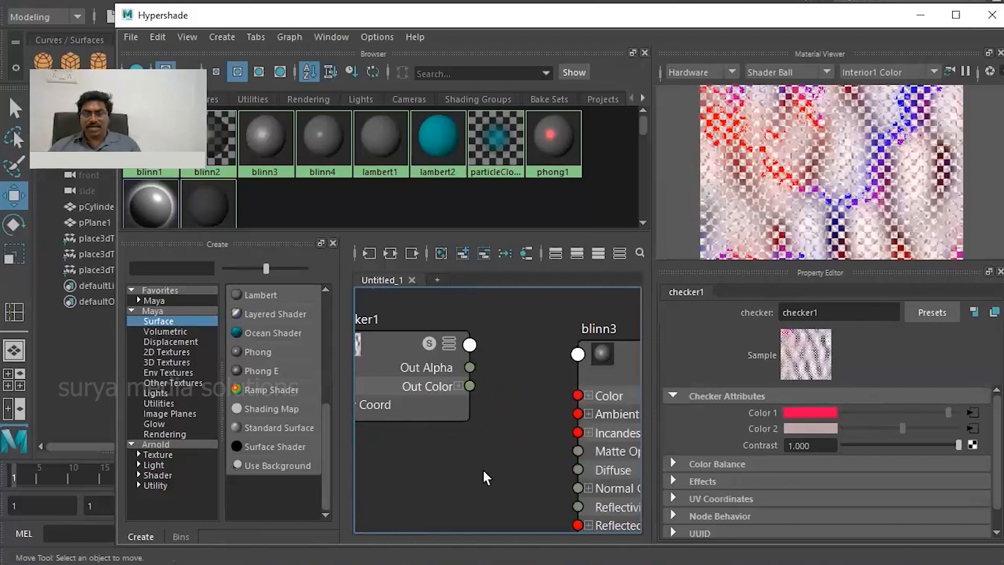
{"action": "scroll", "coordinate": [434, 465], "scroll_direction": "down", "scroll_amount": 1}
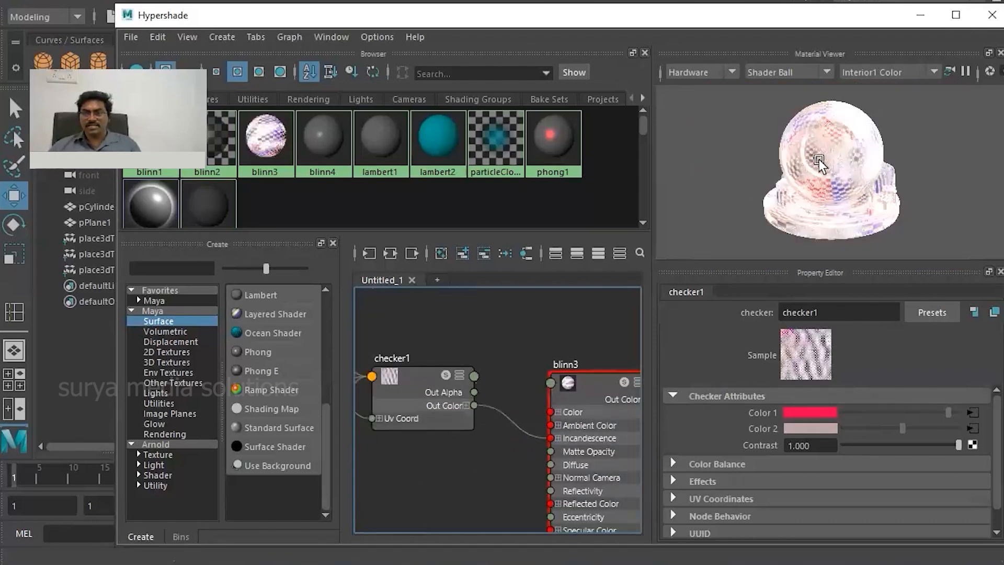
- Break the link from marble1's Out Color to checker1 and reconnect it to the checker's Color 1
{"action": "scroll", "coordinate": [510, 356], "scroll_direction": "up", "scroll_amount": 3}
{"action": "middle_click_drag", "start_coordinate": [524, 429], "coordinate": [494, 312], "text": "alt"}
{"action": "scroll", "coordinate": [454, 404], "scroll_direction": "down", "scroll_amount": 4}
{"action": "middle_click_drag", "start_coordinate": [465, 412], "coordinate": [672, 417], "text": "alt"}
{"action": "scroll", "coordinate": [522, 389], "scroll_direction": "up", "scroll_amount": 3}
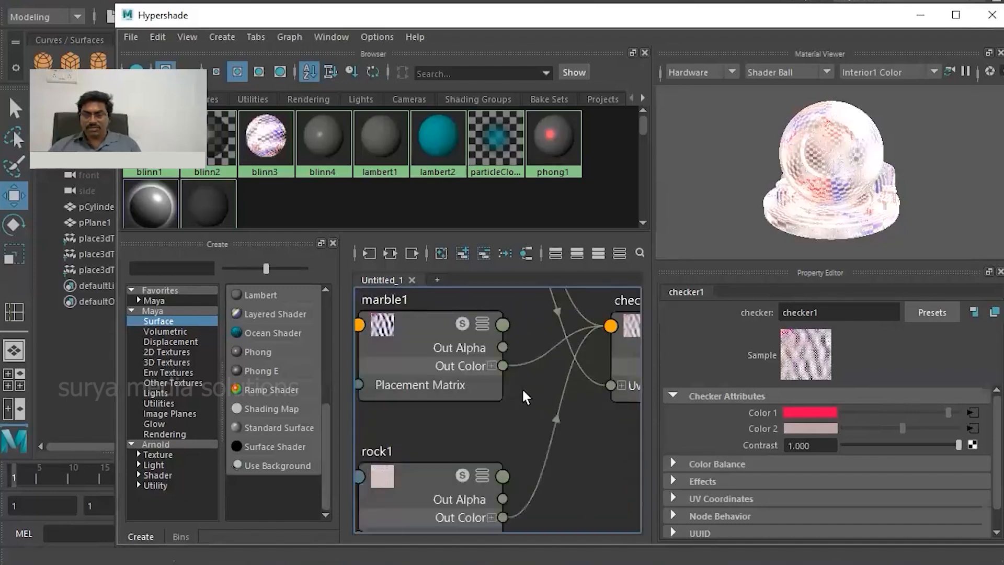
{"action": "middle_click_drag", "start_coordinate": [521, 390], "coordinate": [466, 413], "text": "alt"}
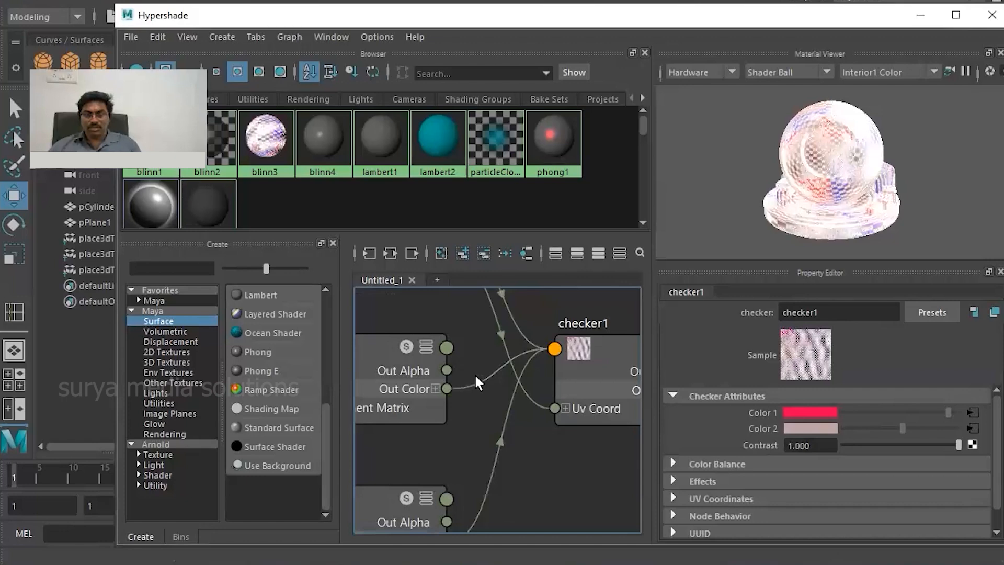
{"action": "left_click", "coordinate": [484, 390]}
{"action": "key", "text": "Delete"}
{"action": "left_click_drag", "start_coordinate": [446, 388], "coordinate": [557, 347]}
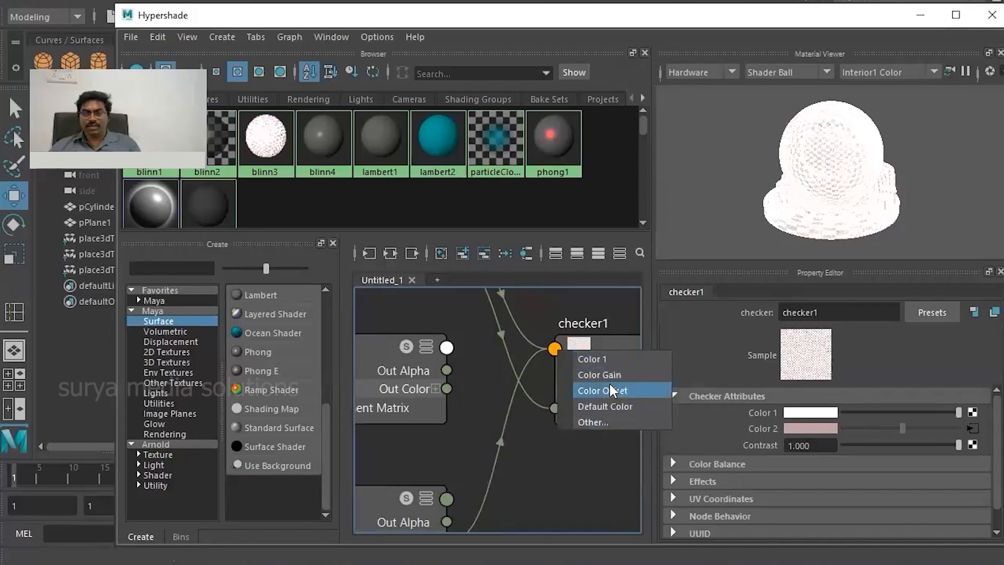
{"action": "left_click", "coordinate": [580, 358]}
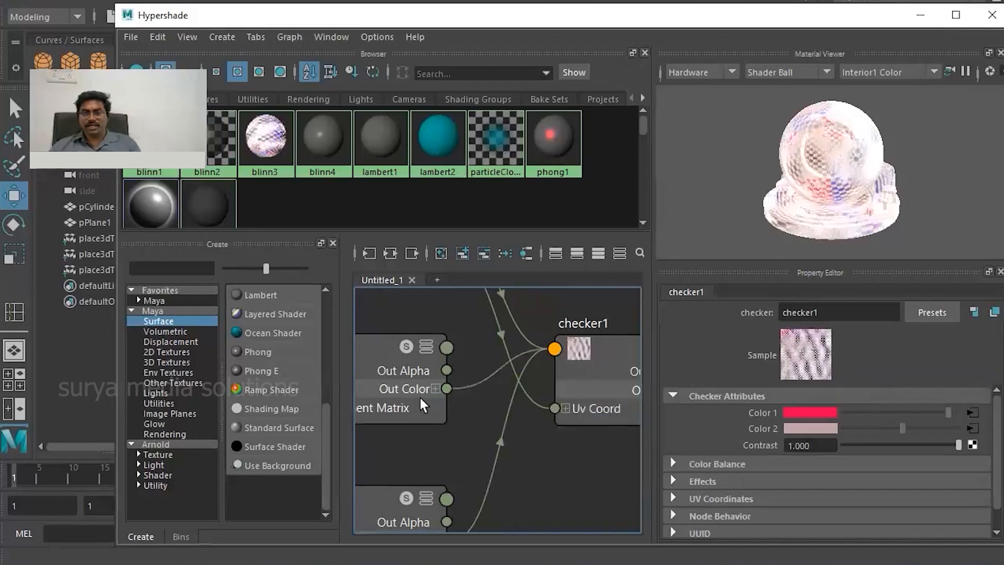
- Review the complete blinn3 node network and return from the Hypershade to the scene view
{"action": "scroll", "coordinate": [493, 414], "scroll_direction": "down", "scroll_amount": 6}
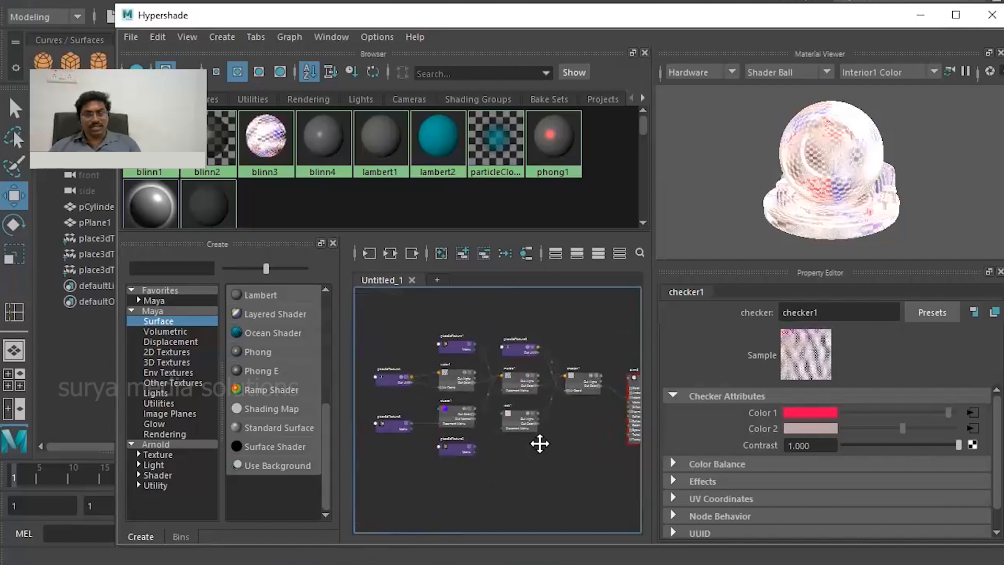
{"action": "scroll", "coordinate": [497, 428], "scroll_direction": "up", "scroll_amount": 3}
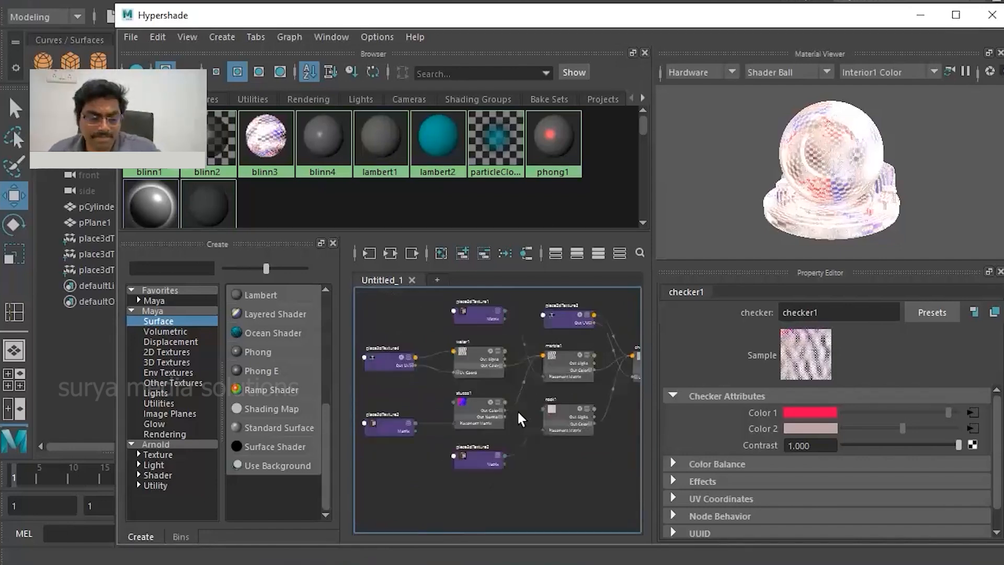
{"action": "middle_click_drag", "start_coordinate": [531, 380], "coordinate": [513, 398], "text": "alt"}
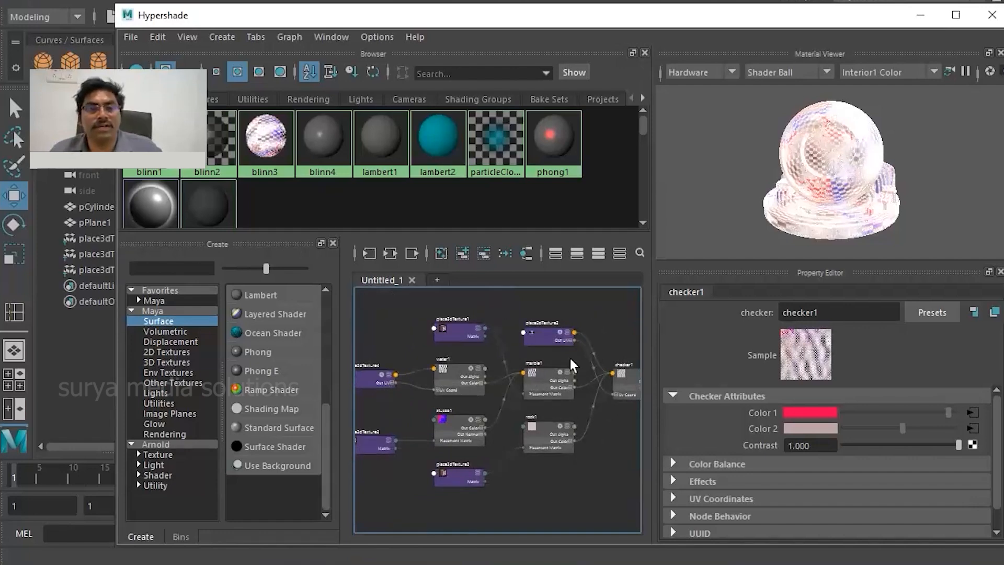
{"action": "scroll", "coordinate": [556, 375], "scroll_direction": "down", "scroll_amount": 2}
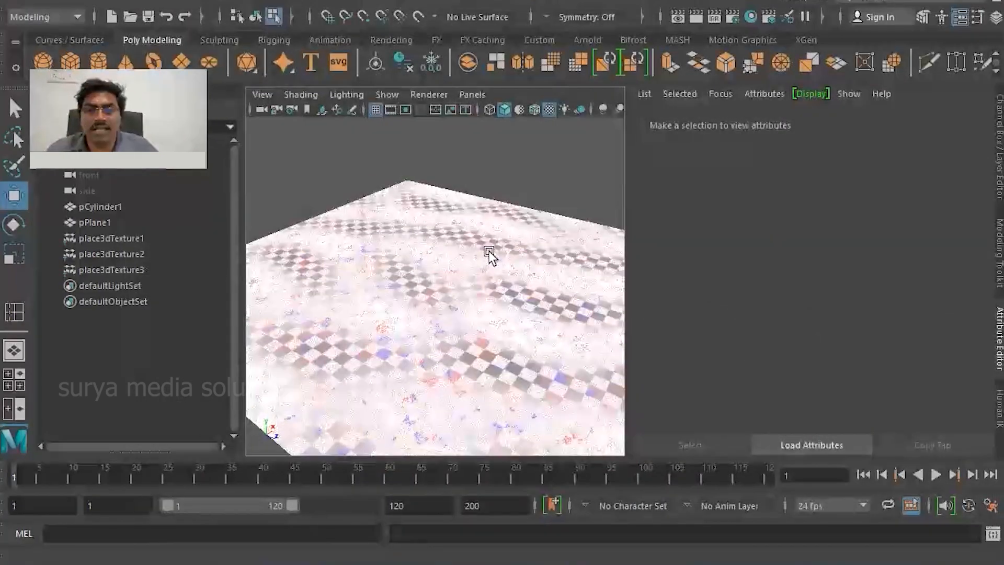
- Examine the nested textures on the ground plane from near and far in the viewport, and select the plane
{"action": "scroll", "coordinate": [453, 287], "scroll_direction": "down", "scroll_amount": 5}
{"action": "scroll", "coordinate": [463, 302], "scroll_direction": "up", "scroll_amount": 7}
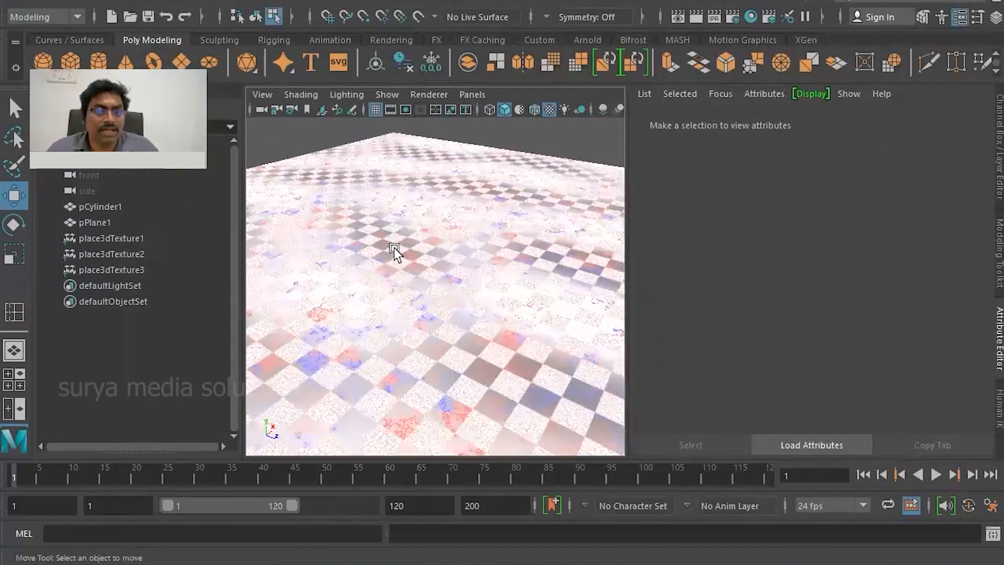
{"action": "scroll", "coordinate": [394, 247], "scroll_direction": "down", "scroll_amount": 5}
{"action": "scroll", "coordinate": [397, 260], "scroll_direction": "up", "scroll_amount": 5}
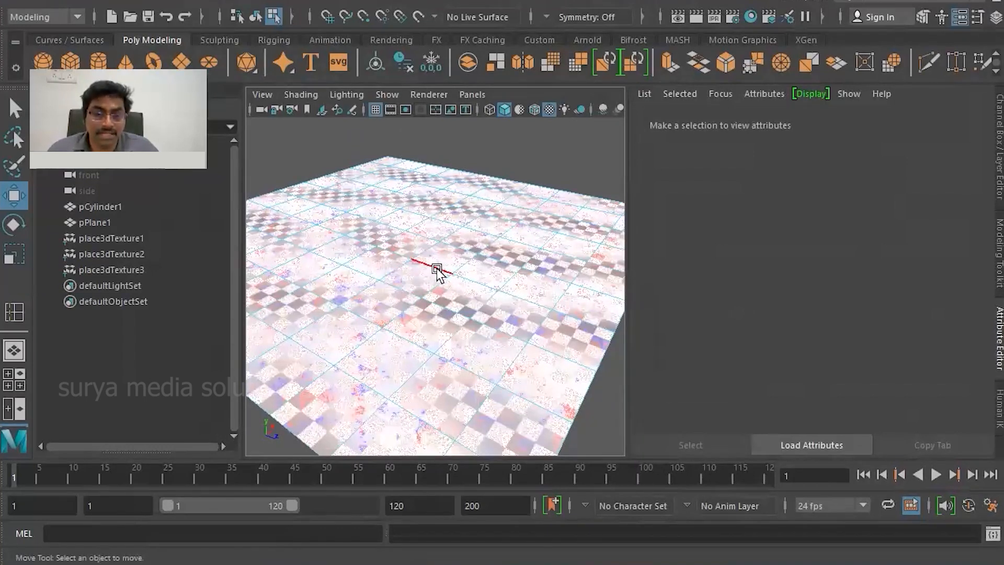
{"action": "scroll", "coordinate": [402, 273], "scroll_direction": "up", "scroll_amount": 5}
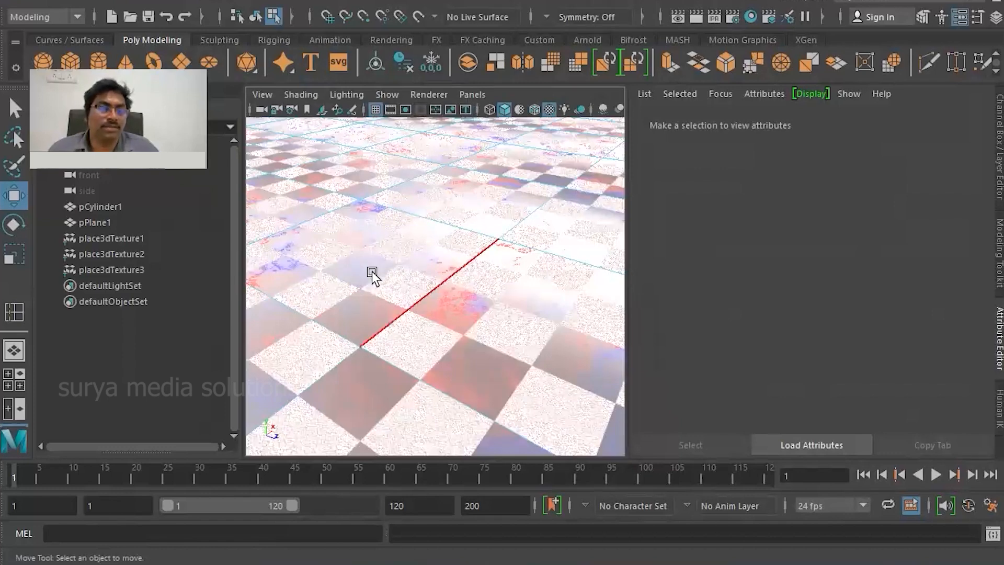
{"action": "right_click_drag", "start_coordinate": [395, 224], "coordinate": [397, 192]}
{"action": "scroll", "coordinate": [393, 209], "scroll_direction": "down", "scroll_amount": 6}
{"action": "left_click_drag", "start_coordinate": [292, 180], "coordinate": [575, 350]}
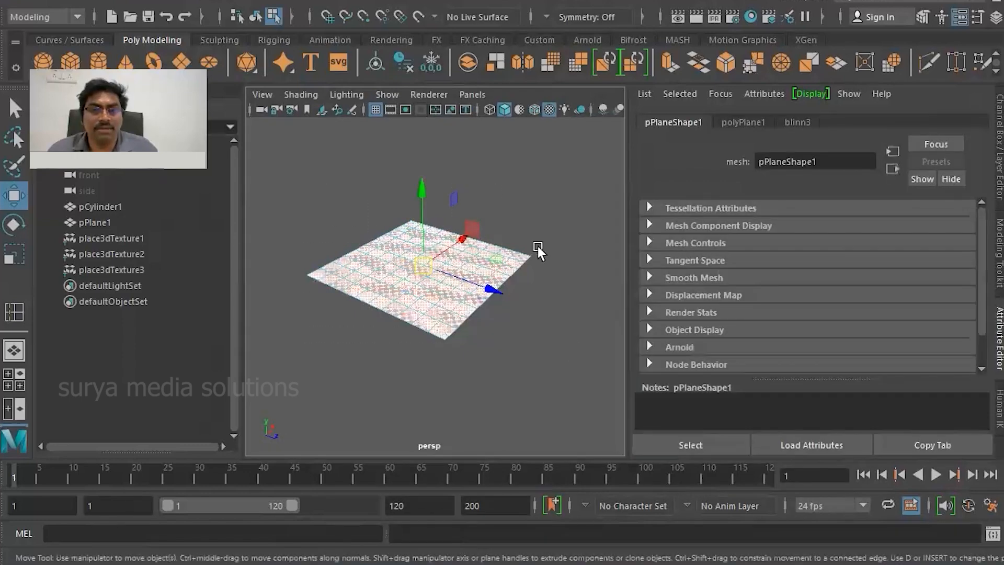
{"action": "left_click", "coordinate": [610, 3]}
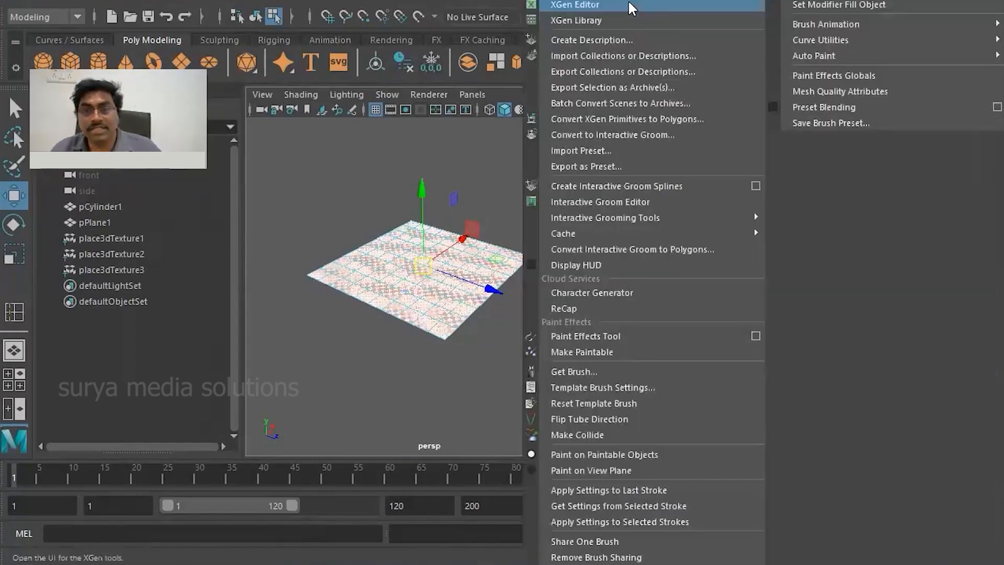
{"action": "left_click", "coordinate": [630, 1]}
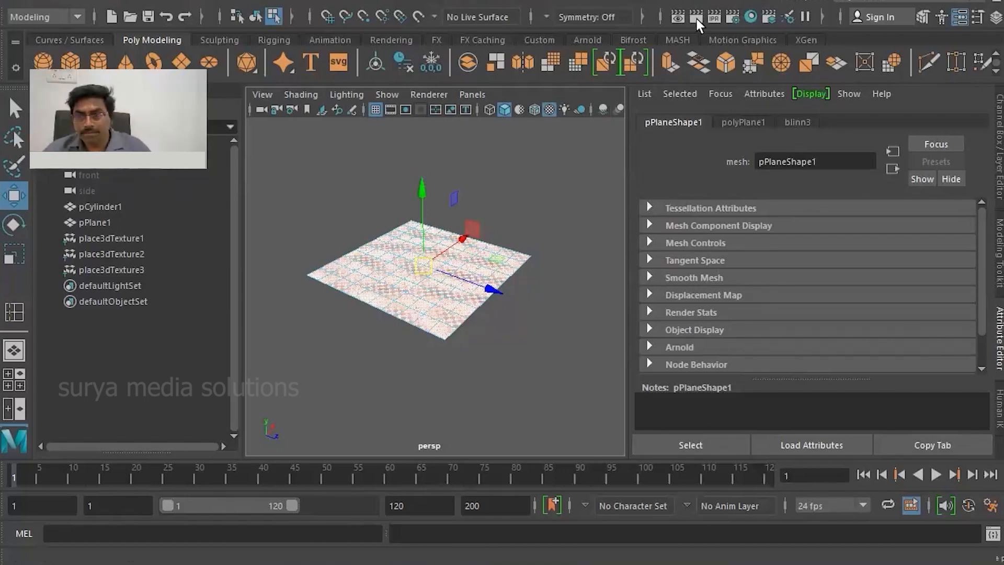
- Make layer1 visible in the Layer Editor and delete the textured ground plane, leaving the cup model in view
{"action": "left_click", "coordinate": [995, 16]}
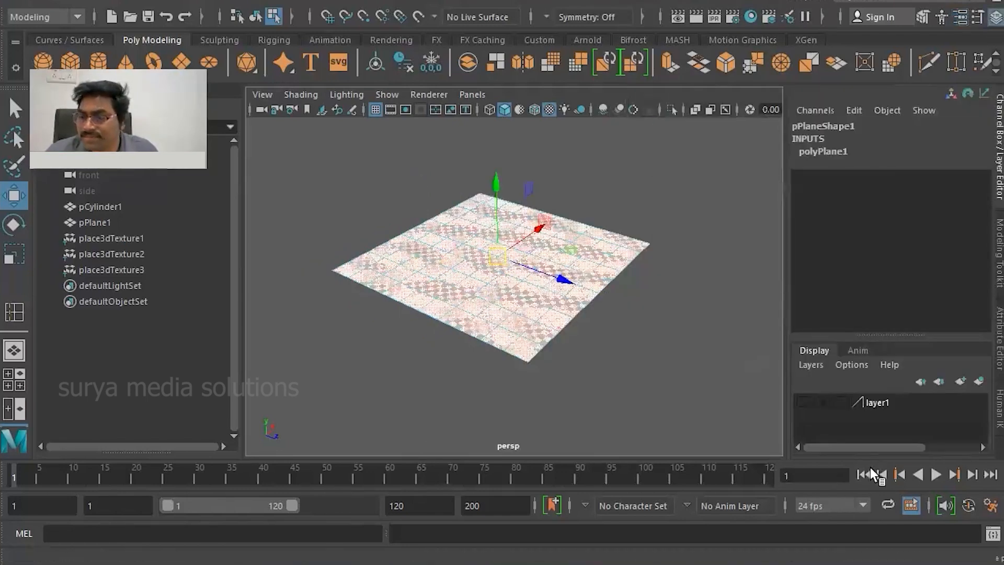
{"action": "left_click", "coordinate": [804, 404]}
{"action": "left_click", "coordinate": [500, 335]}
{"action": "right_click_drag", "start_coordinate": [445, 272], "coordinate": [450, 239]}
{"action": "key", "text": "Delete"}
{"action": "scroll", "coordinate": [504, 240], "scroll_direction": "up", "scroll_amount": 8}
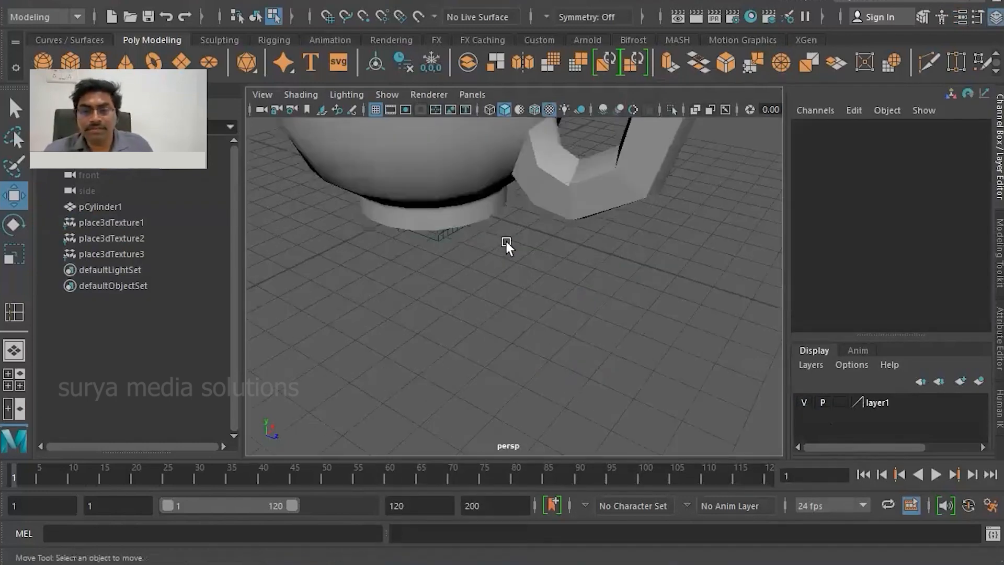
{"action": "scroll", "coordinate": [504, 240], "scroll_direction": "down", "scroll_amount": 8}
{"action": "left_click_drag", "start_coordinate": [324, 177], "coordinate": [574, 365]}
{"action": "scroll", "coordinate": [557, 413], "scroll_direction": "up", "scroll_amount": 5}
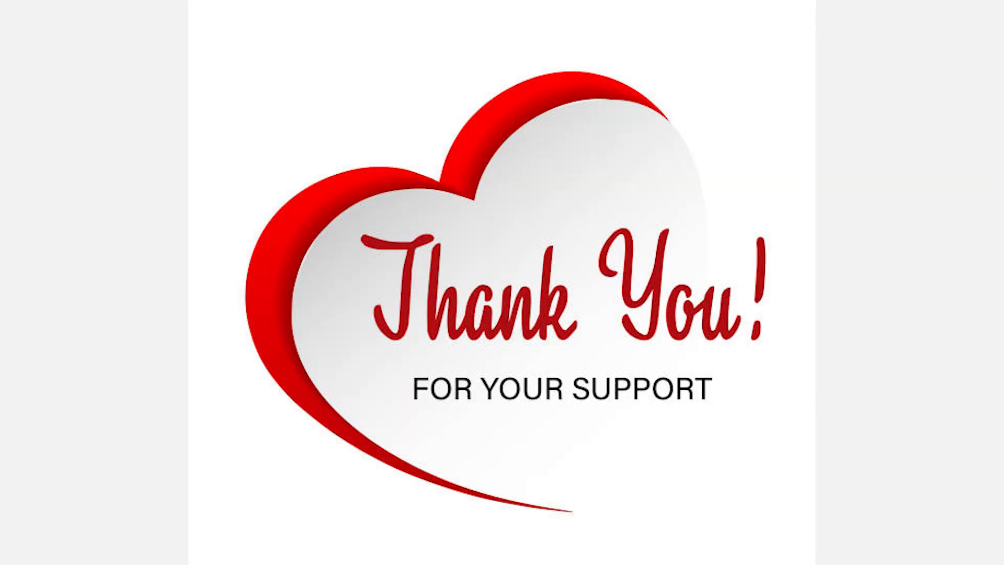